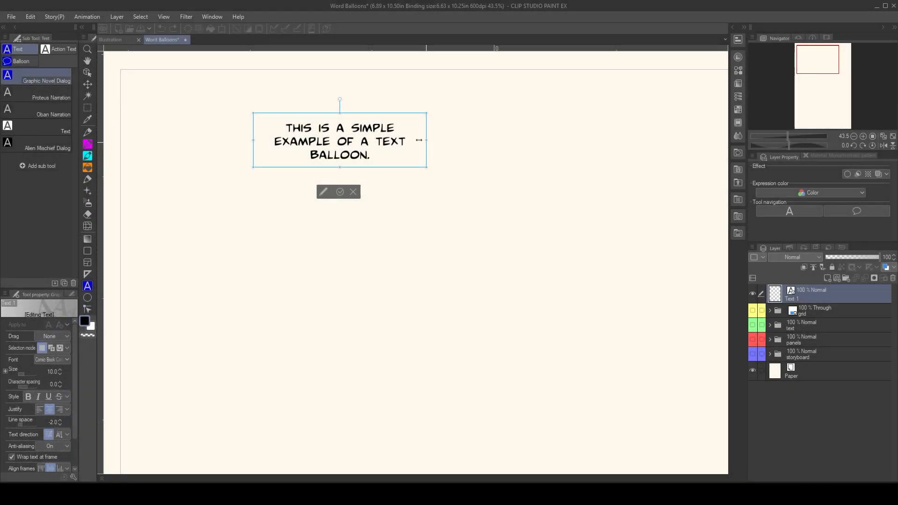
- Narrow the frame of the "This is a simple example of a text balloon." text, adjust its height, and move it toward the page's upper-left corner
{"action": "left_click_drag", "start_coordinate": [426, 142], "coordinate": [405, 142]}
{"action": "left_click_drag", "start_coordinate": [327, 167], "coordinate": [327, 177]}
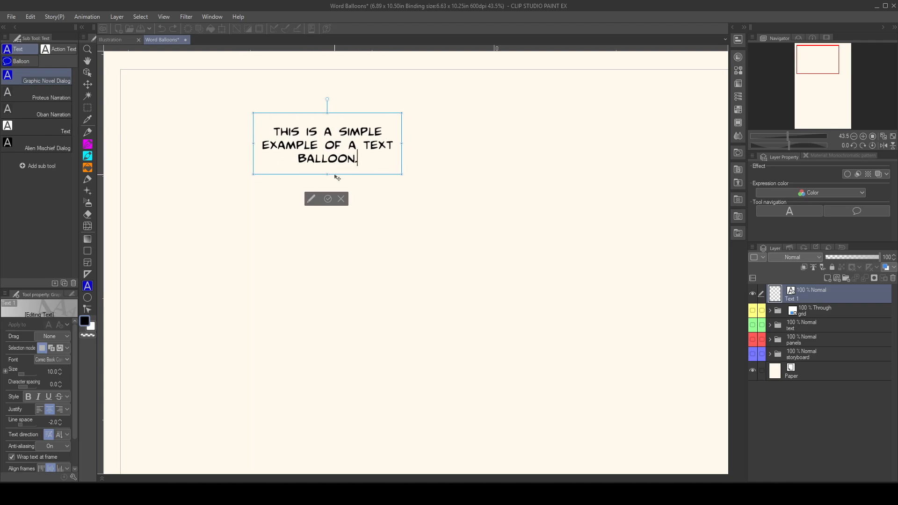
{"action": "left_click_drag", "start_coordinate": [327, 175], "coordinate": [324, 173]}
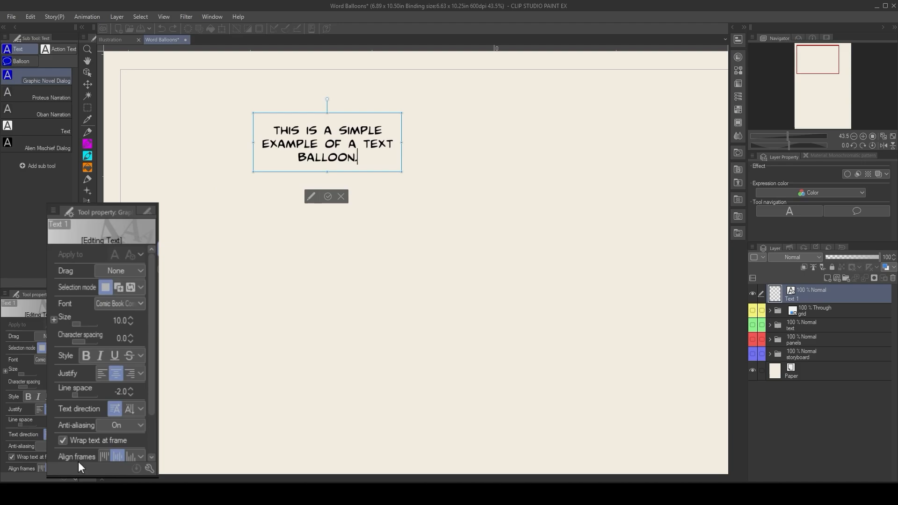
{"action": "scroll", "coordinate": [14, 421], "scroll_direction": "down", "scroll_amount": 3}
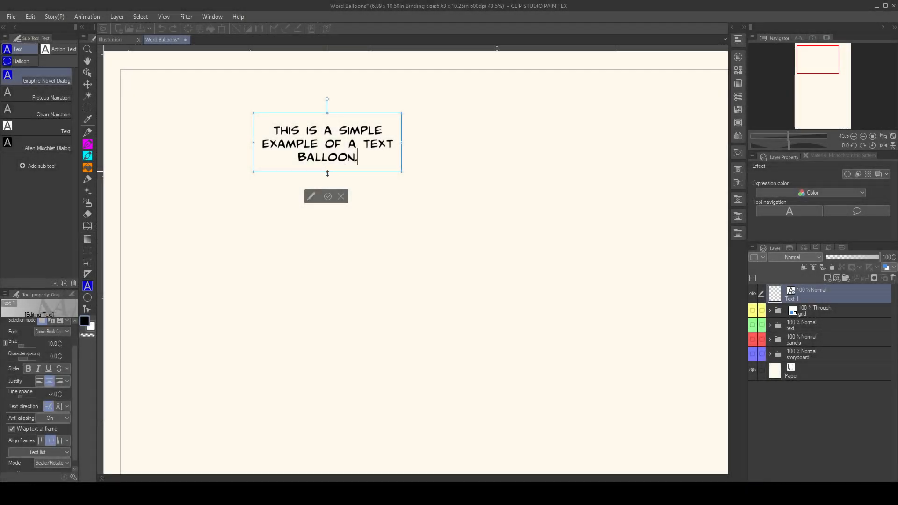
{"action": "left_click_drag", "start_coordinate": [327, 172], "coordinate": [304, 312]}
{"action": "left_click_drag", "start_coordinate": [304, 203], "coordinate": [305, 179]}
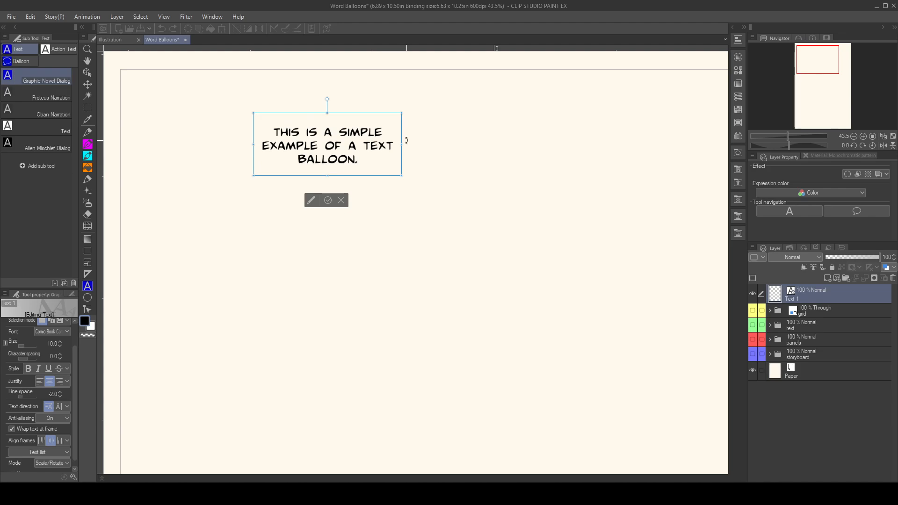
{"action": "left_click_drag", "start_coordinate": [404, 151], "coordinate": [409, 143]}
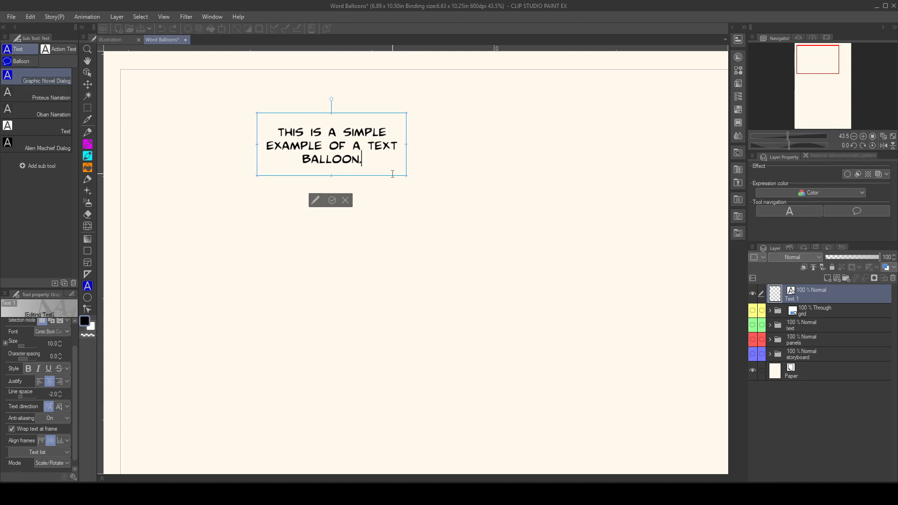
{"action": "left_click_drag", "start_coordinate": [393, 175], "coordinate": [333, 166]}
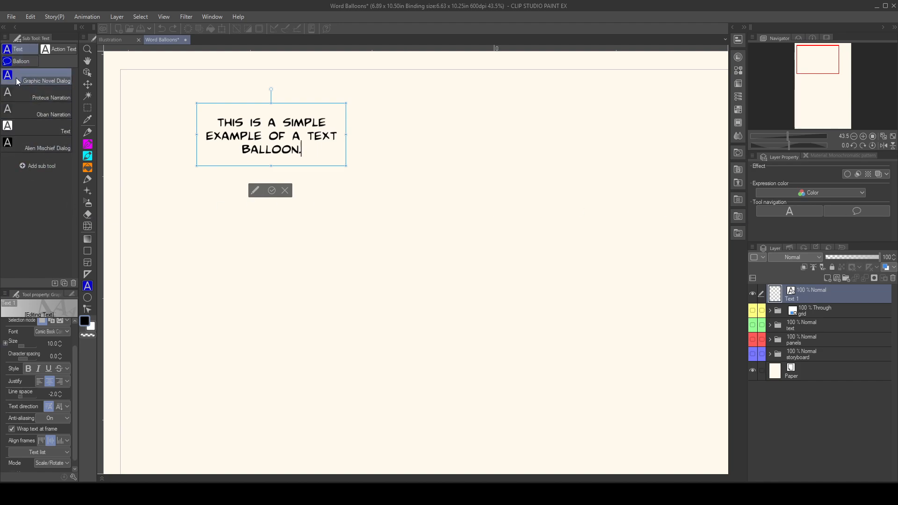
- Draw a Round Corners balloon around the text and fine-tune its width and height with the Object tool
{"action": "left_click", "coordinate": [23, 59]}
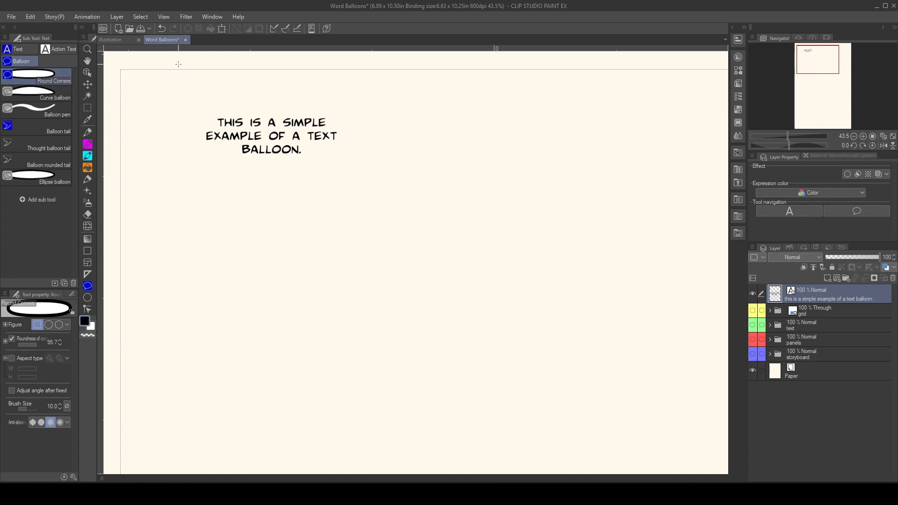
{"action": "left_click_drag", "start_coordinate": [185, 102], "coordinate": [355, 169]}
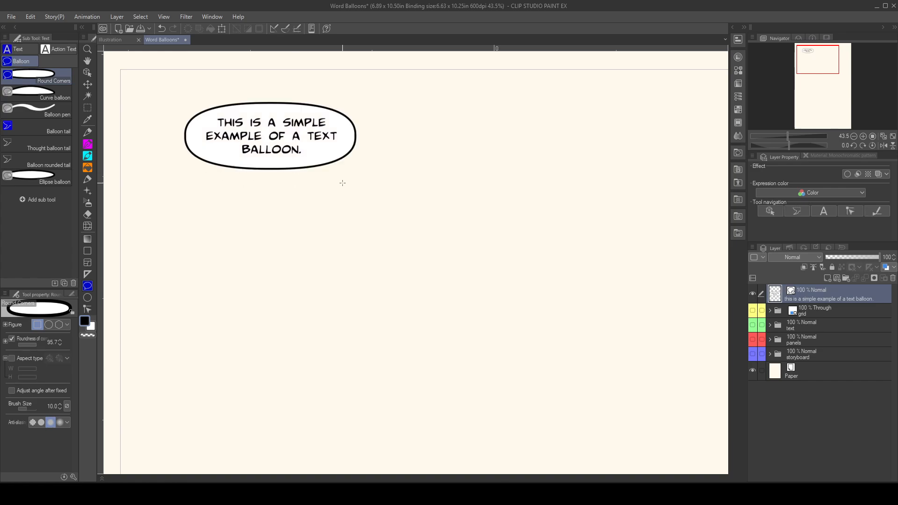
{"action": "left_click", "coordinate": [89, 73]}
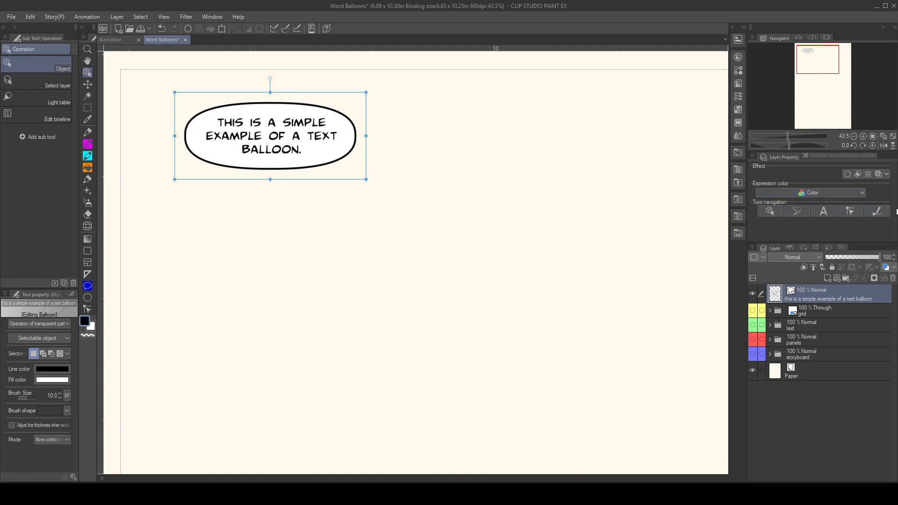
{"action": "left_click_drag", "start_coordinate": [270, 179], "coordinate": [270, 187]}
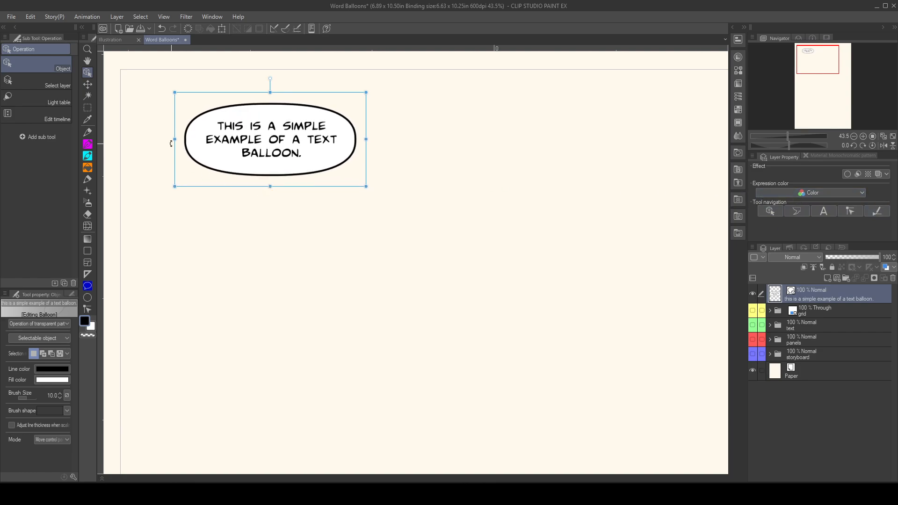
{"action": "left_click_drag", "start_coordinate": [171, 139], "coordinate": [183, 139]}
{"action": "left_click_drag", "start_coordinate": [276, 186], "coordinate": [277, 178]}
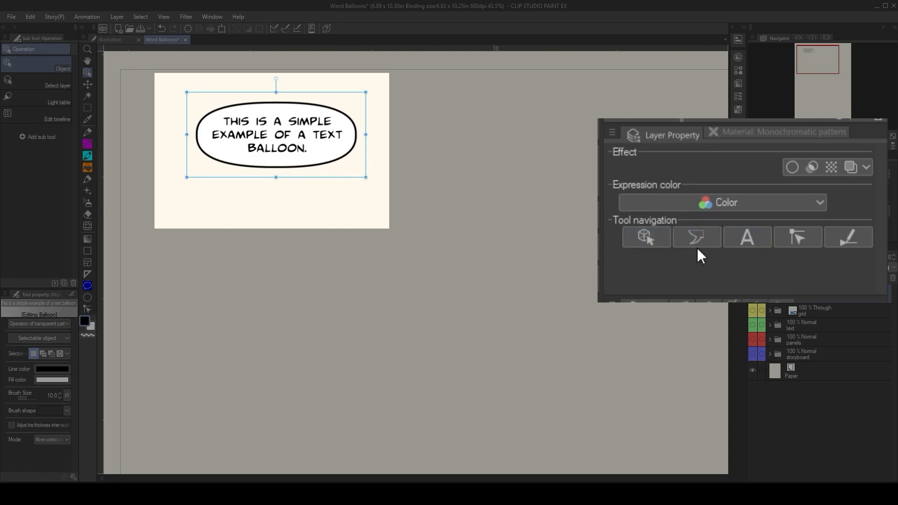
- Add a straight balloon tail pointing down and to the right, and slightly reduce the balloon's height
{"action": "left_click", "coordinate": [677, 237]}
{"action": "left_click_drag", "start_coordinate": [326, 145], "coordinate": [375, 192]}
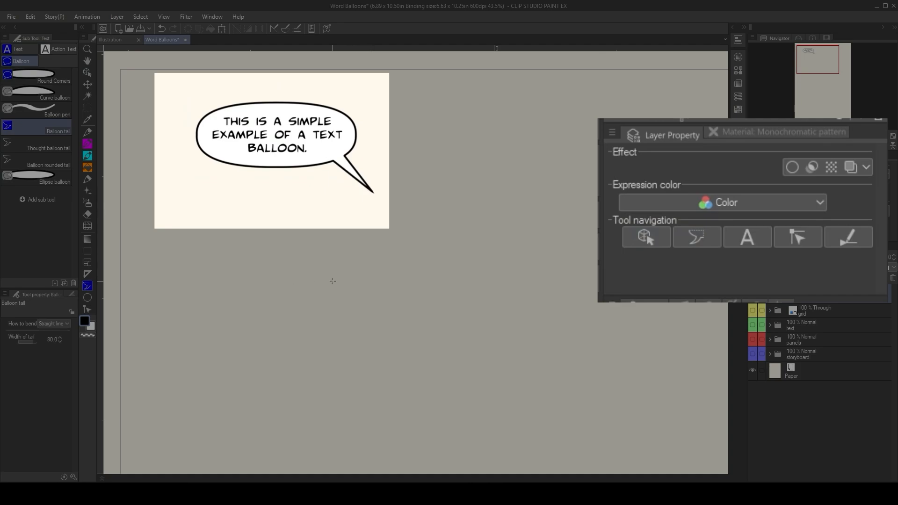
{"action": "left_click", "coordinate": [647, 240]}
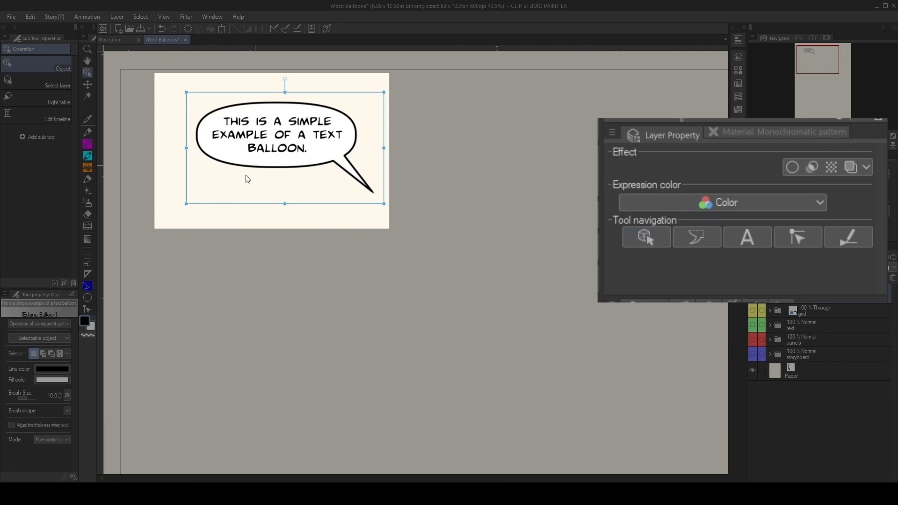
{"action": "mouse_move", "coordinate": [284, 203]}
{"action": "left_mouse_down"}
{"action": "mouse_move", "coordinate": [284, 181]}
{"action": "mouse_move", "coordinate": [283, 201]}
{"action": "left_mouse_up"}
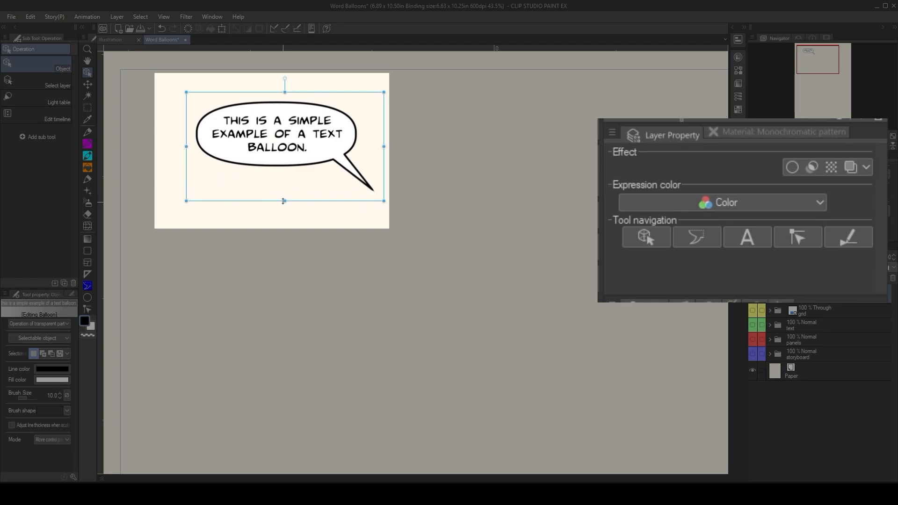
- Thicken the balloon's outline with Correct line width and bend the tail downward by moving its control points
{"action": "left_click", "coordinate": [849, 238]}
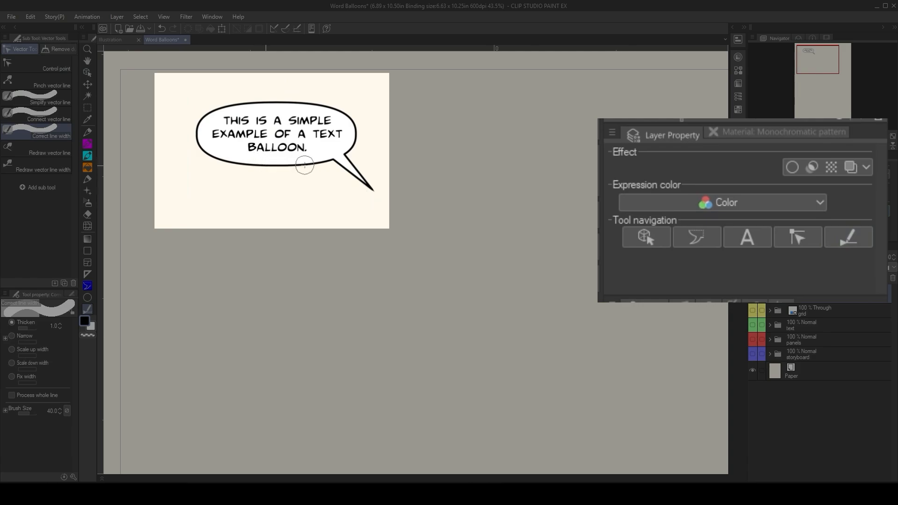
{"action": "mouse_move", "coordinate": [325, 162]}
{"action": "left_mouse_down"}
{"action": "mouse_move", "coordinate": [202, 158]}
{"action": "mouse_move", "coordinate": [194, 125]}
{"action": "mouse_move", "coordinate": [226, 104]}
{"action": "mouse_move", "coordinate": [310, 96]}
{"action": "mouse_move", "coordinate": [368, 114]}
{"action": "mouse_move", "coordinate": [342, 148]}
{"action": "mouse_move", "coordinate": [238, 166]}
{"action": "mouse_move", "coordinate": [166, 144]}
{"action": "mouse_move", "coordinate": [236, 114]}
{"action": "mouse_move", "coordinate": [199, 122]}
{"action": "mouse_move", "coordinate": [279, 108]}
{"action": "mouse_move", "coordinate": [369, 130]}
{"action": "mouse_move", "coordinate": [343, 158]}
{"action": "left_mouse_up"}
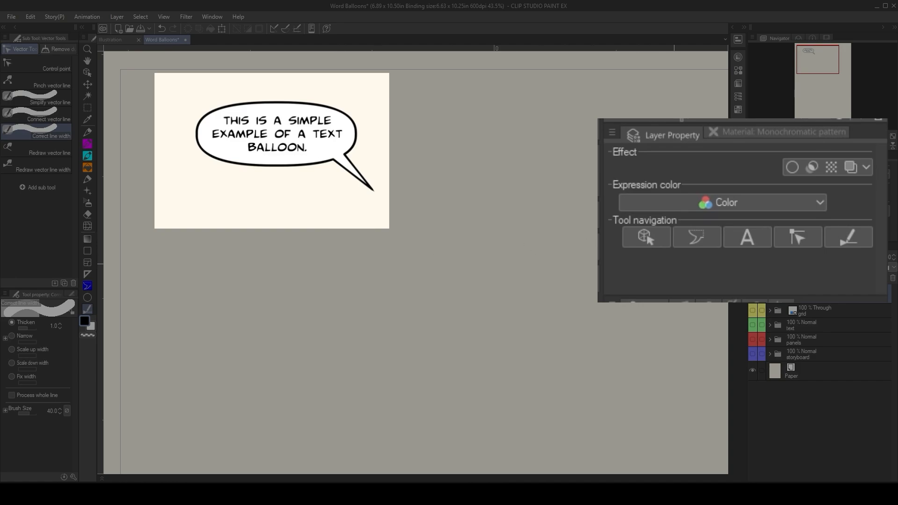
{"action": "left_click", "coordinate": [798, 239]}
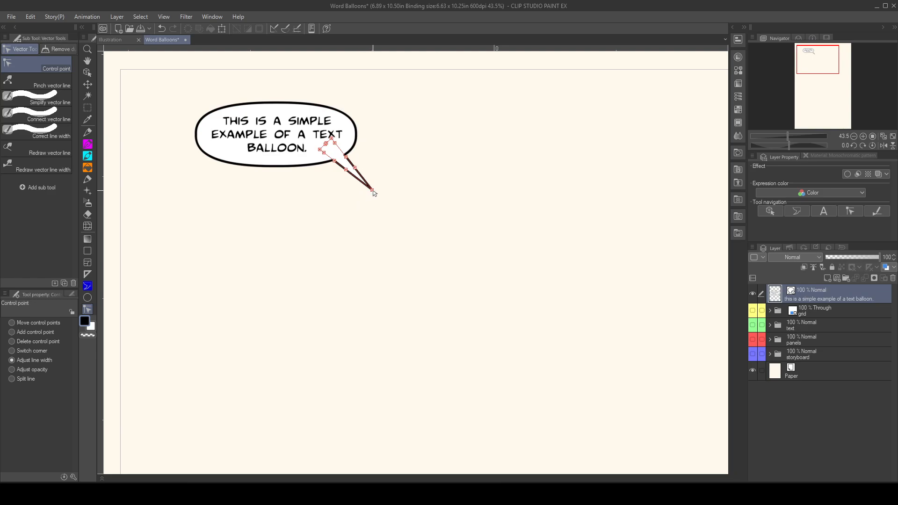
{"action": "left_click", "coordinate": [12, 323]}
{"action": "mouse_move", "coordinate": [373, 192]}
{"action": "left_mouse_down"}
{"action": "mouse_move", "coordinate": [348, 208]}
{"action": "mouse_move", "coordinate": [388, 160]}
{"action": "mouse_move", "coordinate": [368, 196]}
{"action": "left_mouse_up"}
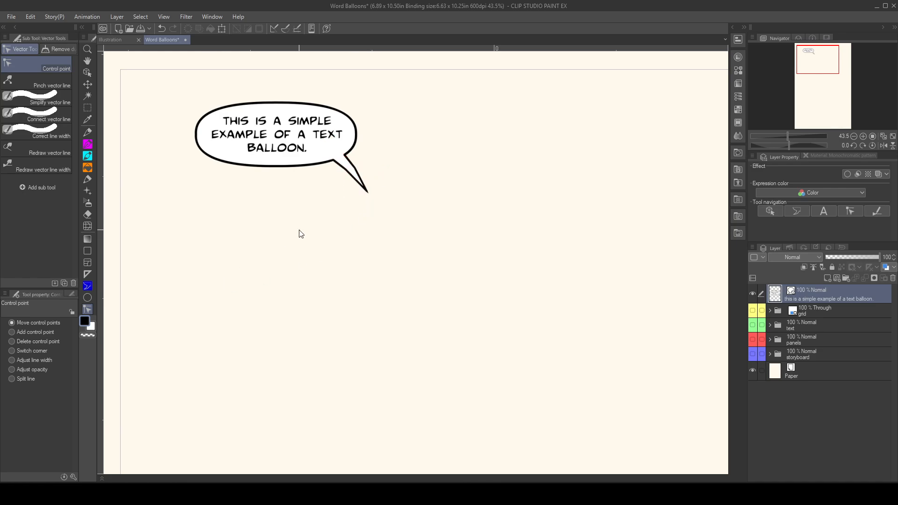
{"action": "left_click_drag", "start_coordinate": [366, 190], "coordinate": [355, 193]}
- Add the text "This is text within the same layer." to the right of the first balloon on the balloon's own layer
{"action": "left_click", "coordinate": [823, 212]}
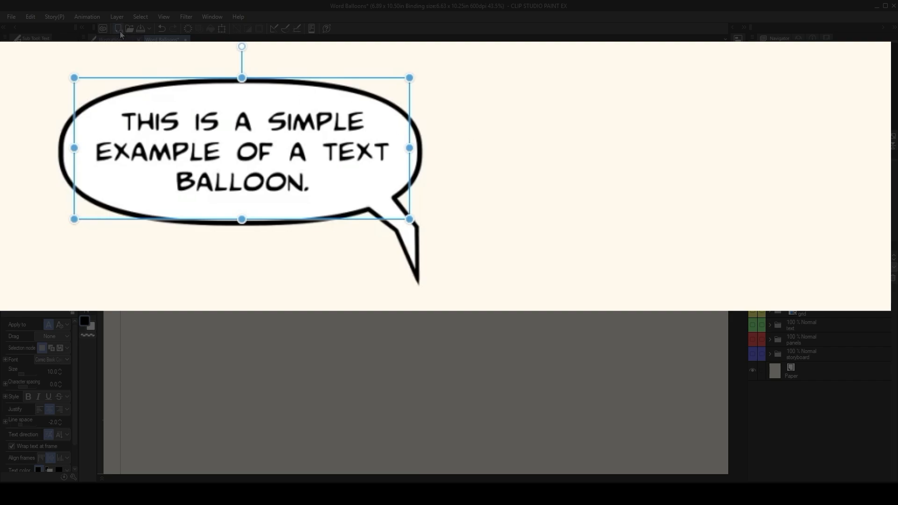
{"action": "left_click", "coordinate": [11, 17]}
{"action": "left_click", "coordinate": [10, 21]}
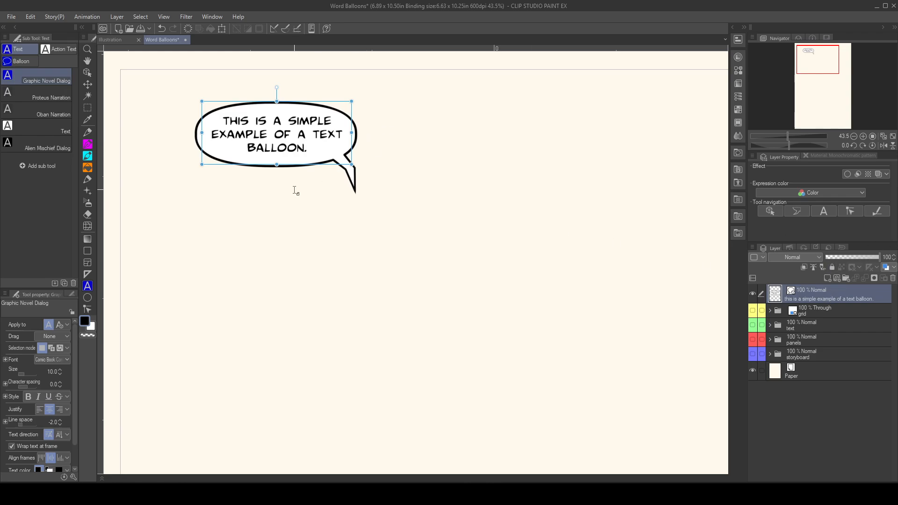
{"action": "left_click", "coordinate": [370, 128]}
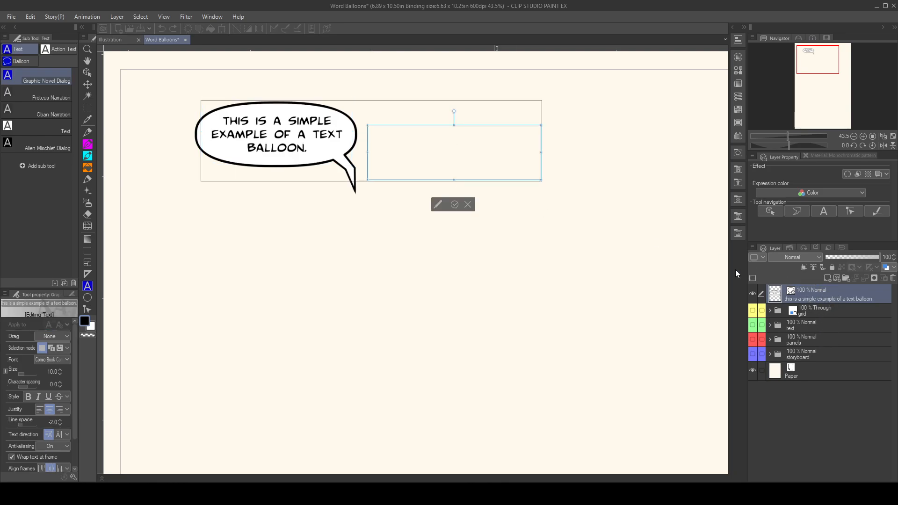
{"action": "type", "text": "this is text withint th"}
{"action": "key", "text": "BackSpace"}
{"action": "key", "text": "BackSpace"}
{"action": "key", "text": "BackSpace"}
{"action": "key", "text": "BackSpace"}
{"action": "type", "text": "the same layer."}
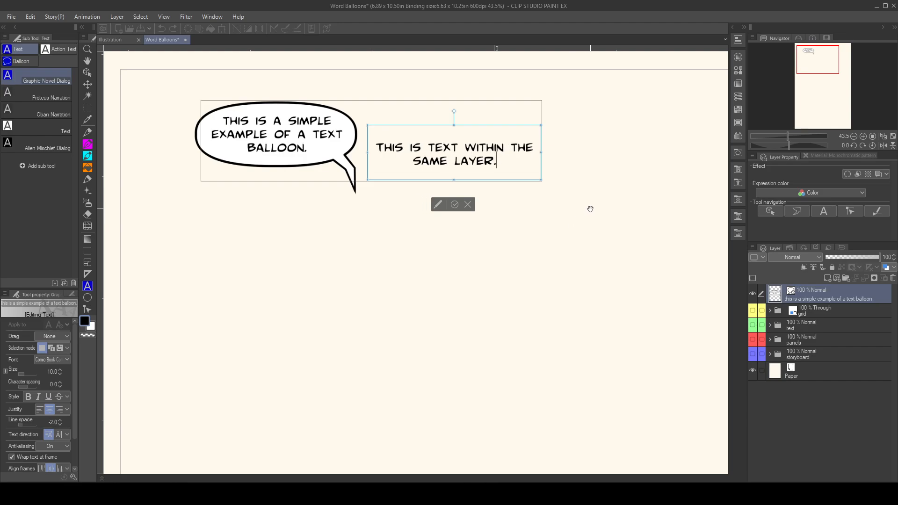
- Resize and reposition the second text's frame so the words wrap onto three lines, and commit the text
{"action": "left_click_drag", "start_coordinate": [540, 150], "coordinate": [490, 173]}
{"action": "left_click_drag", "start_coordinate": [510, 145], "coordinate": [517, 145]}
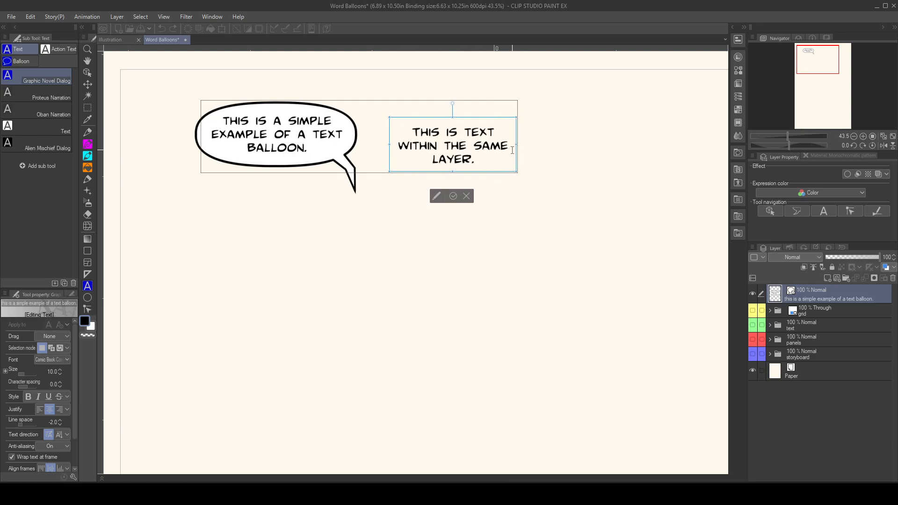
{"action": "left_click_drag", "start_coordinate": [452, 171], "coordinate": [452, 174]}
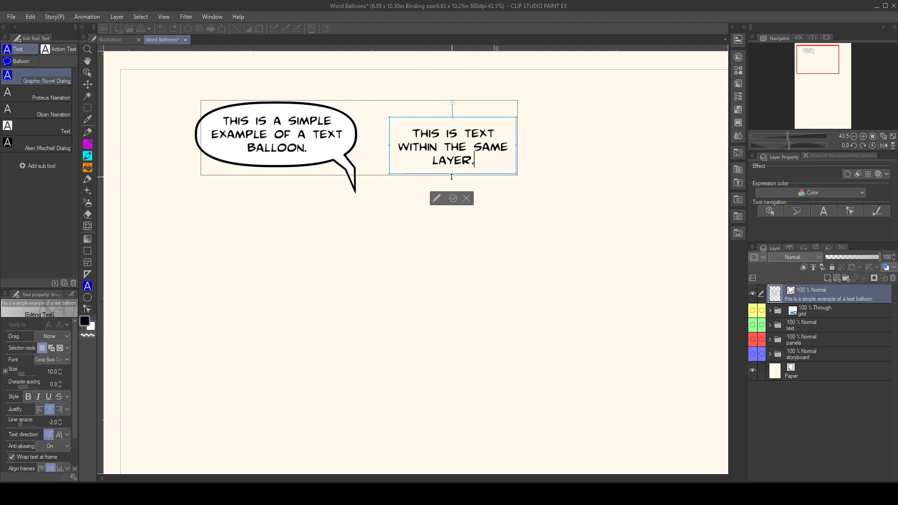
{"action": "left_click_drag", "start_coordinate": [517, 146], "coordinate": [520, 147]}
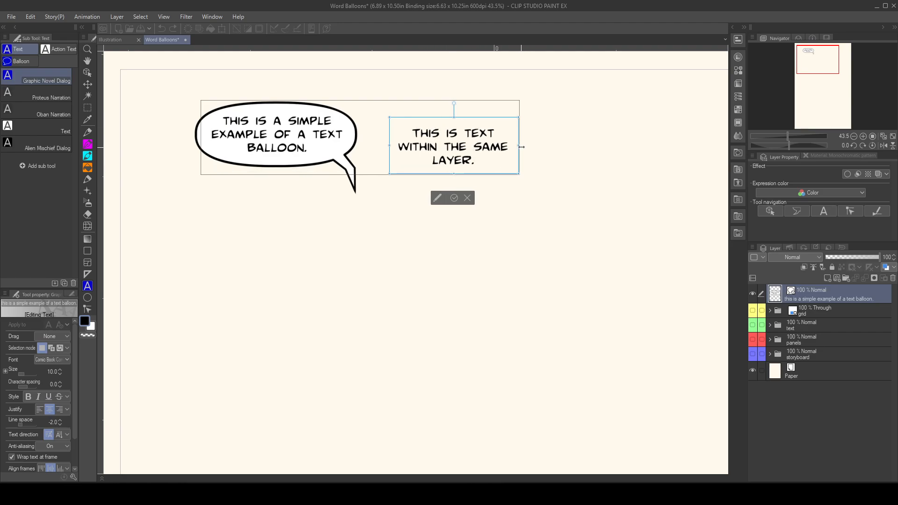
{"action": "left_click", "coordinate": [455, 197]}
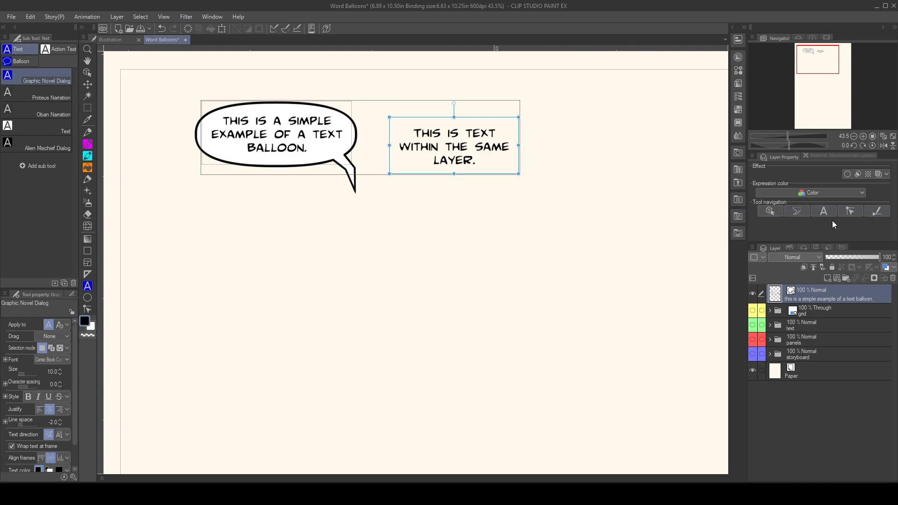
- Draw a Round Corners balloon around the second text and select that balloon with the Object tool
{"action": "left_click", "coordinate": [21, 61]}
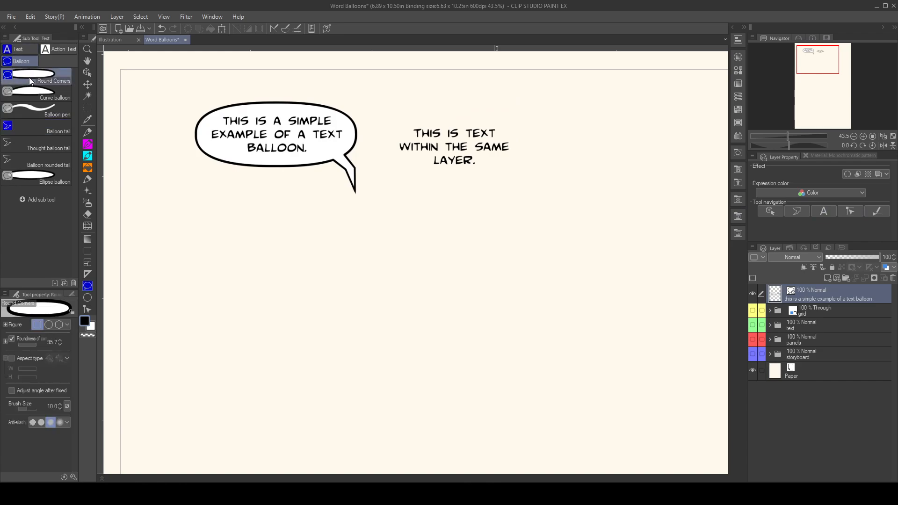
{"action": "left_click_drag", "start_coordinate": [389, 105], "coordinate": [528, 182]}
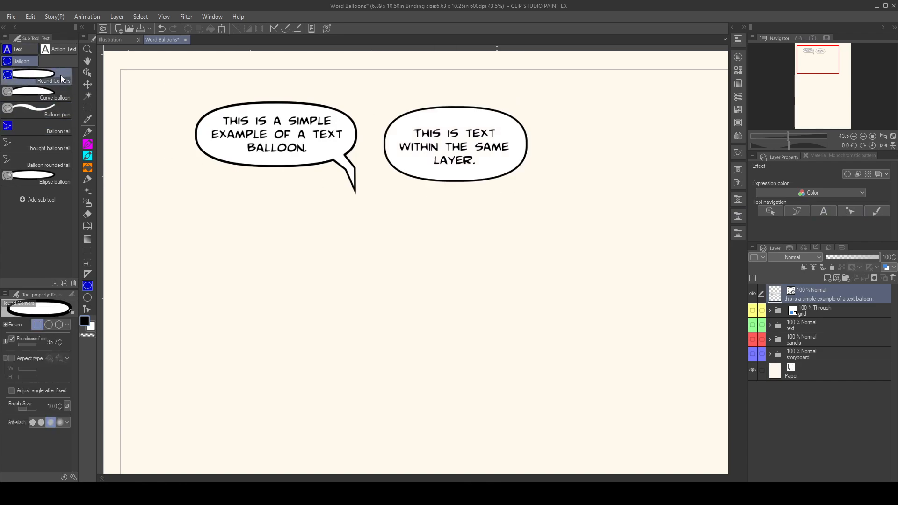
{"action": "left_click", "coordinate": [87, 72]}
{"action": "left_click", "coordinate": [498, 182]}
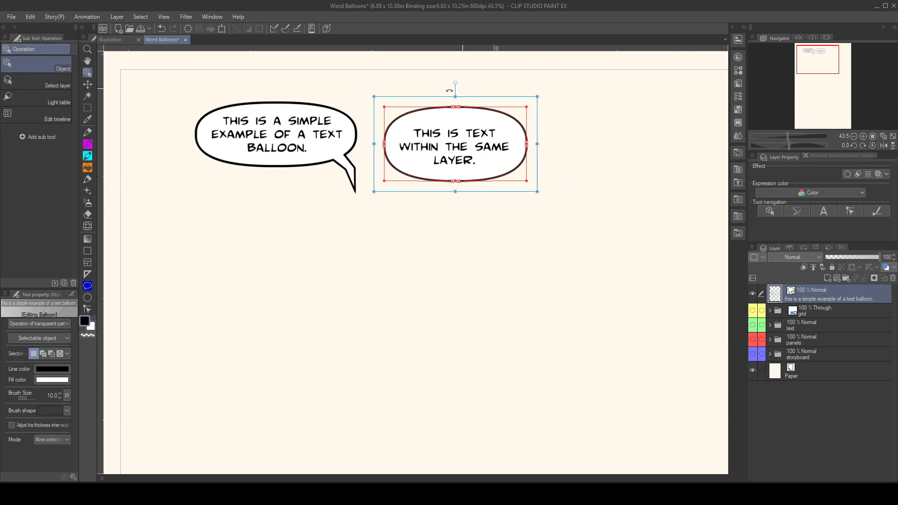
{"action": "left_click", "coordinate": [501, 192]}
{"action": "left_click", "coordinate": [485, 181]}
- Move both balloons up and left on the page, and place the second balloon overlapping the underside of the first so they merge
{"action": "left_click", "coordinate": [418, 210]}
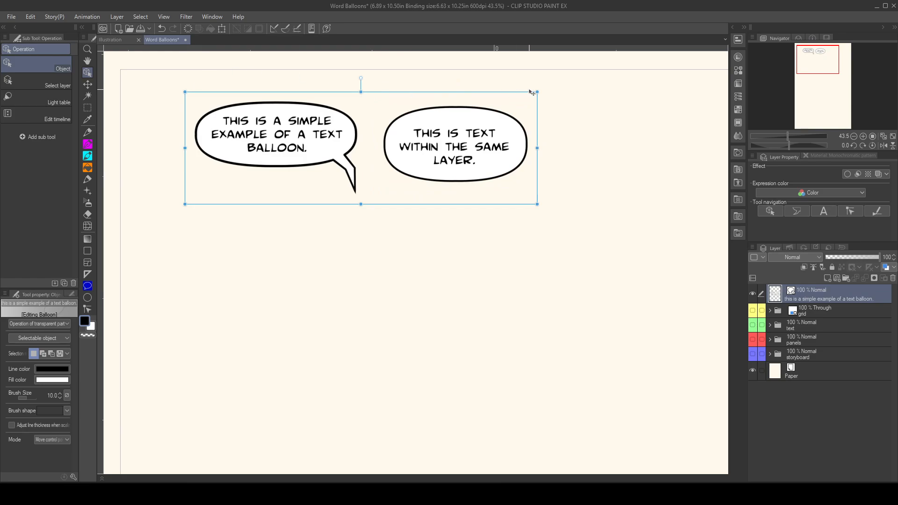
{"action": "left_click_drag", "start_coordinate": [267, 204], "coordinate": [230, 196]}
{"action": "left_click", "coordinate": [408, 173]}
{"action": "left_click_drag", "start_coordinate": [457, 184], "coordinate": [274, 239]}
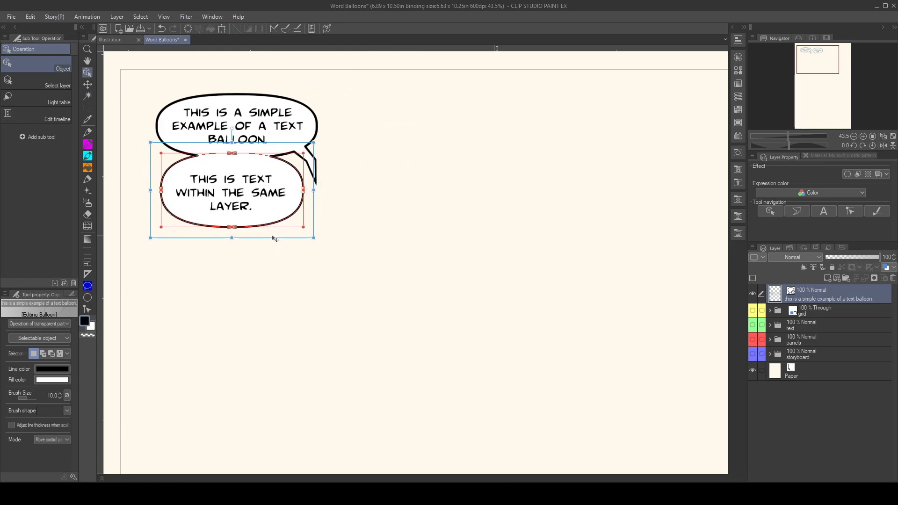
{"action": "left_click", "coordinate": [355, 265]}
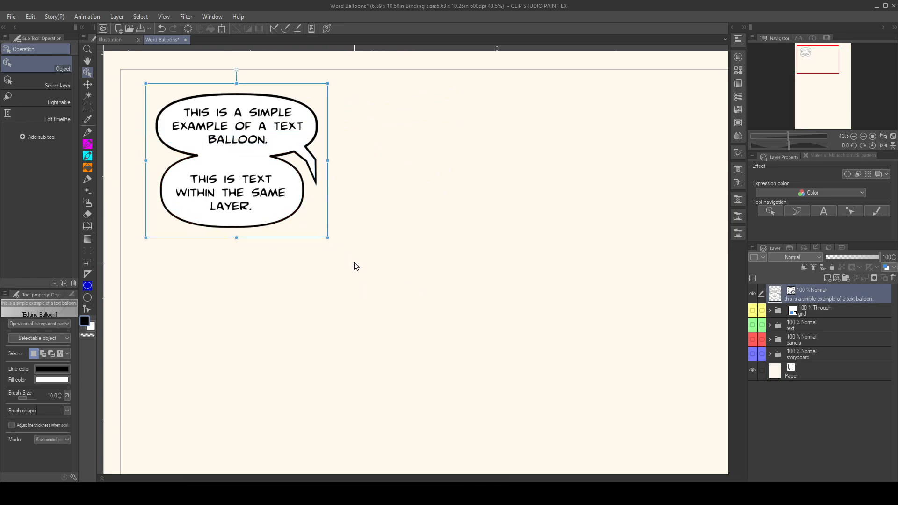
- Add the text "This is text in a new layer." on its own layer, in the empty area beside the merged balloons
{"action": "left_click", "coordinate": [825, 213]}
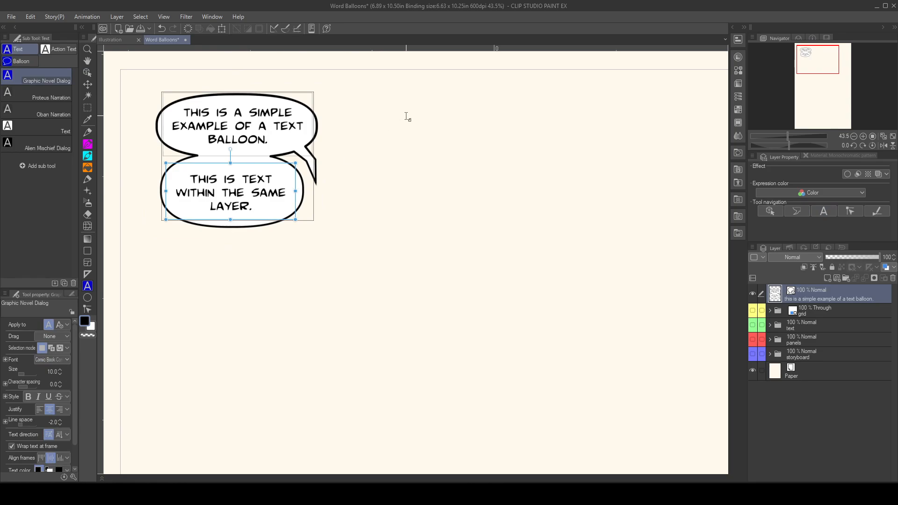
{"action": "left_click_drag", "start_coordinate": [404, 113], "coordinate": [577, 168]}
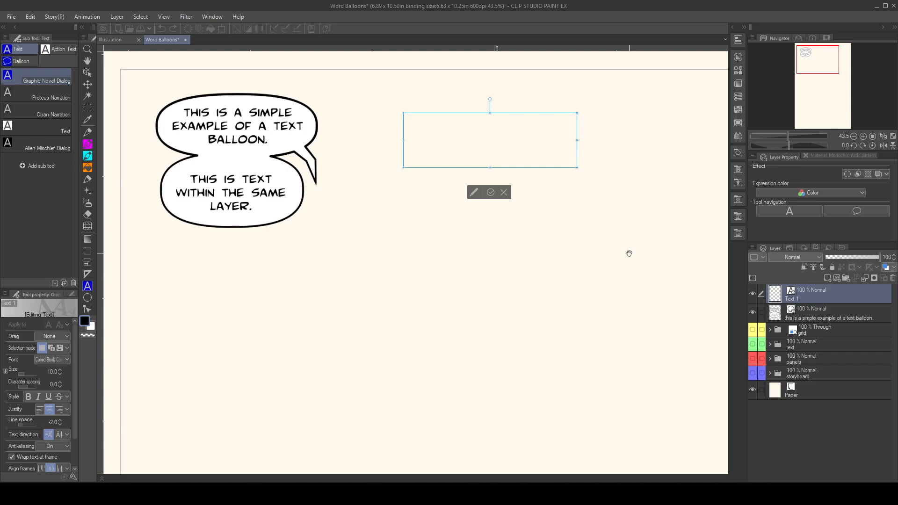
{"action": "type", "text": "THIS IS A"}
{"action": "key", "text": "BackSpace"}
{"action": "key", "text": "BackSpace"}
{"action": "type", "text": "TEXT IS"}
{"action": "key", "text": "BackSpace"}
{"action": "type", "text": "N A"}
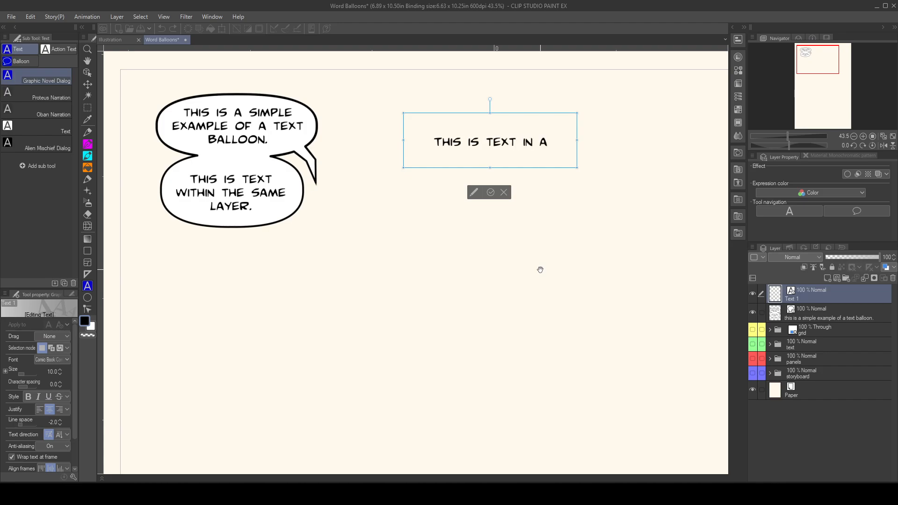
{"action": "type", "text": " NEW LAYTER"}
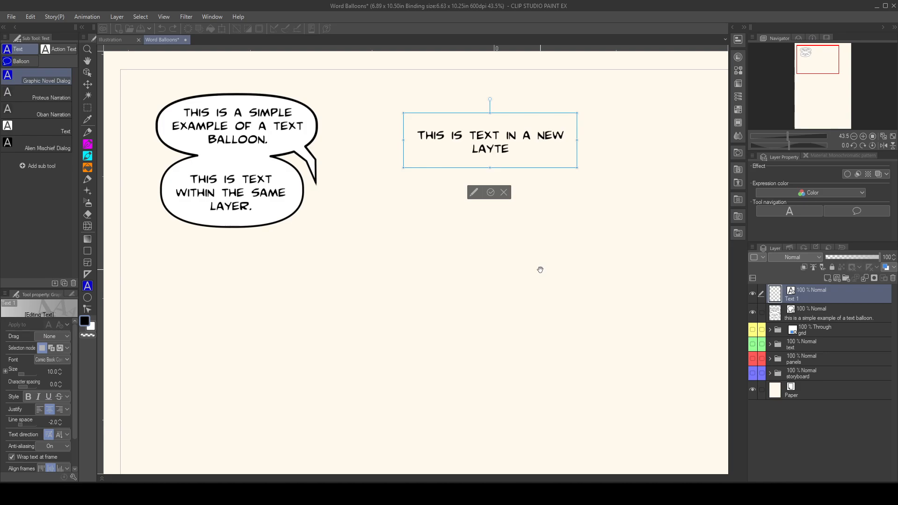
{"action": "key", "text": "BackSpace"}
{"action": "key", "text": "BackSpace"}
{"action": "key", "text": "BackSpace"}
{"action": "type", "text": "ER."}
- Narrow the new text's frame and add line breaks so the words fall on three lines, and commit the text
{"action": "left_click_drag", "start_coordinate": [576, 138], "coordinate": [483, 148]}
{"action": "left_click_drag", "start_coordinate": [477, 149], "coordinate": [500, 151]}
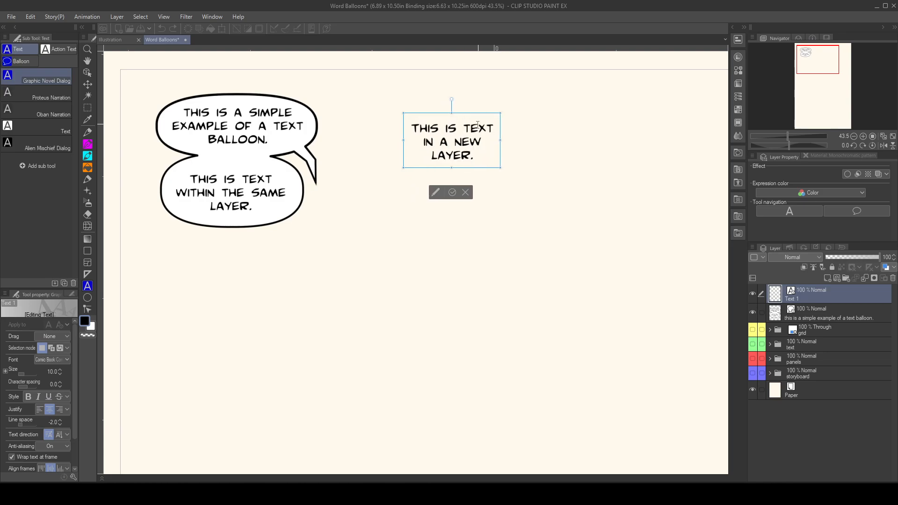
{"action": "key", "text": "Return"}
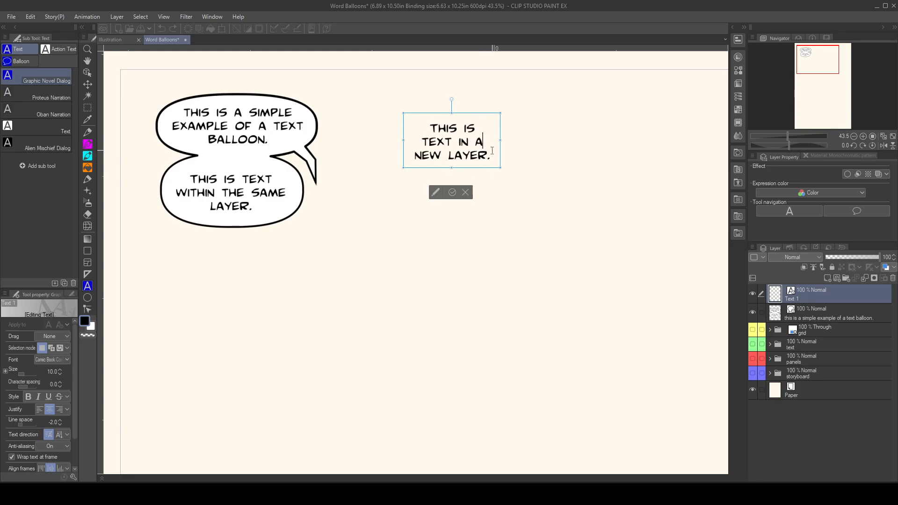
{"action": "left_click", "coordinate": [449, 157]}
{"action": "key", "text": "Return"}
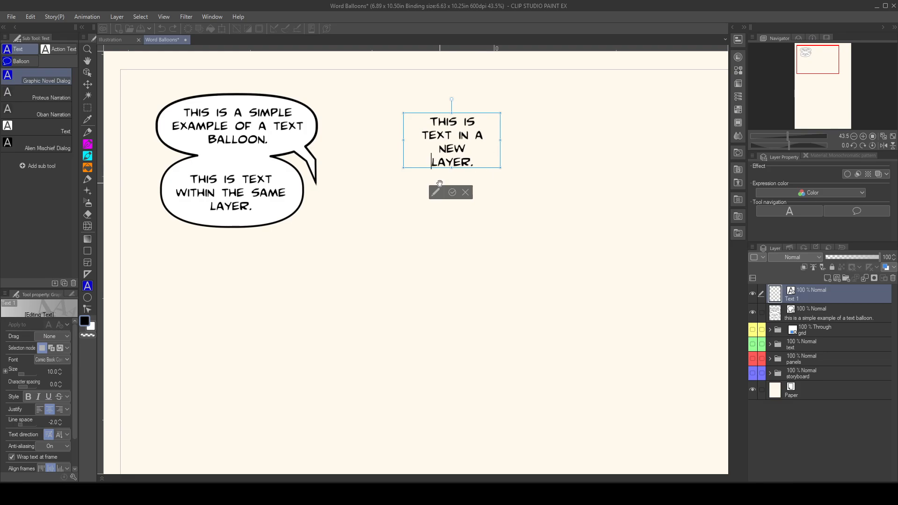
{"action": "left_click_drag", "start_coordinate": [502, 141], "coordinate": [516, 143]}
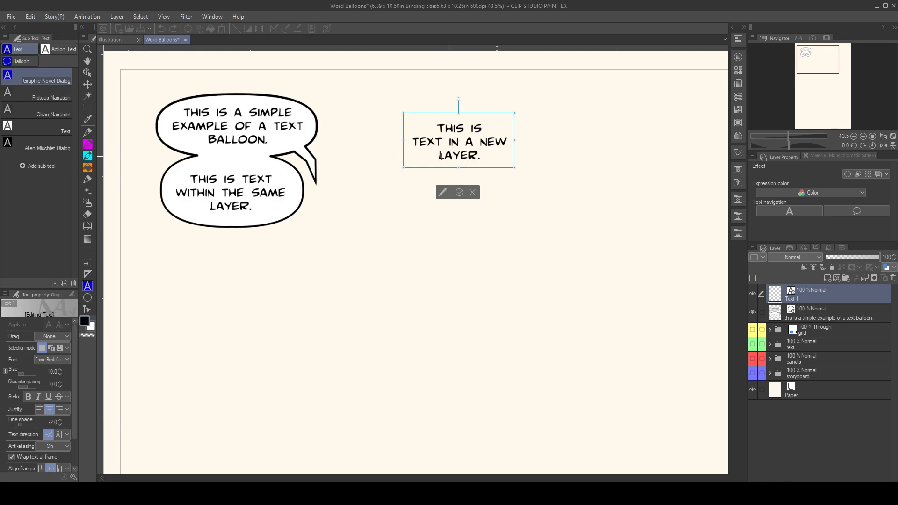
{"action": "left_click_drag", "start_coordinate": [514, 140], "coordinate": [514, 141]}
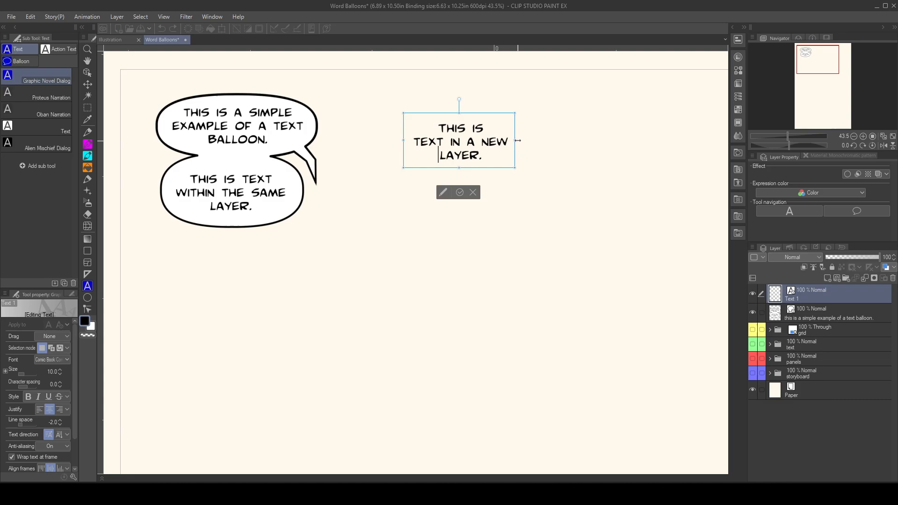
{"action": "left_click", "coordinate": [458, 192]}
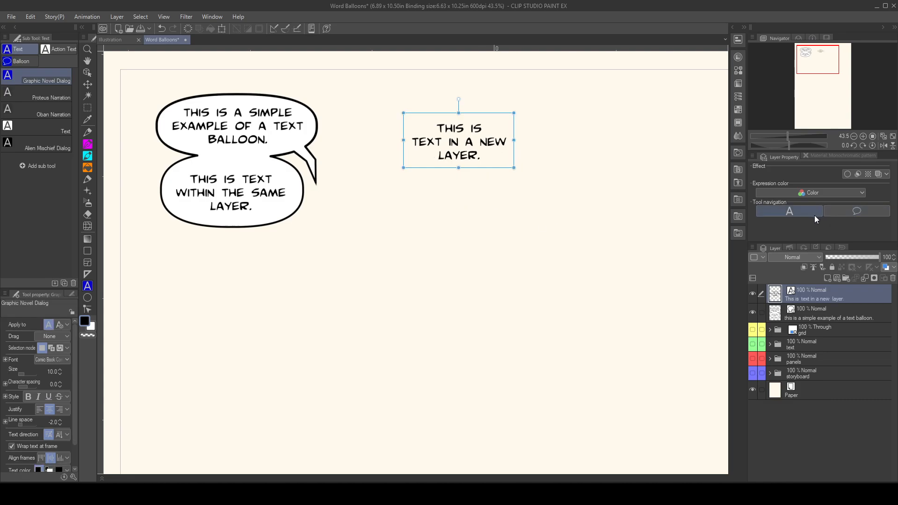
- Draw a Round Corners balloon around the new text and move it closer to the merged balloons
{"action": "left_click", "coordinate": [860, 212]}
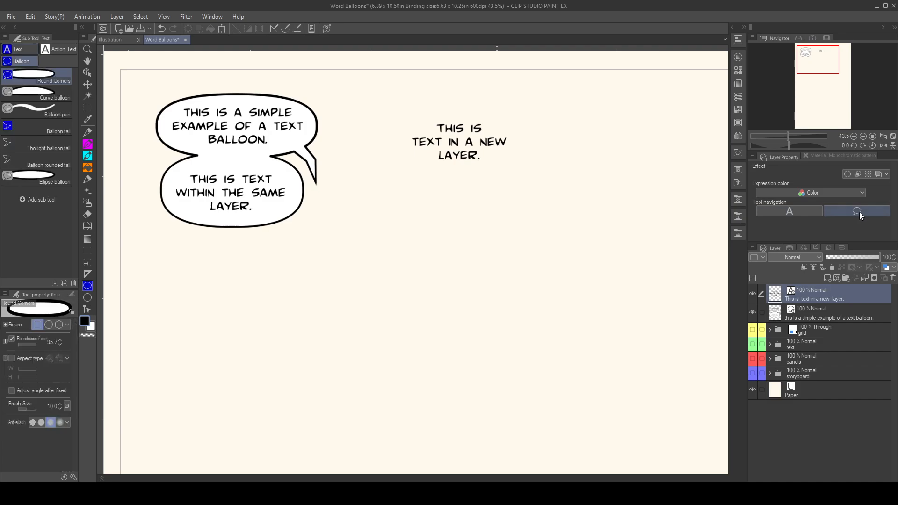
{"action": "left_click_drag", "start_coordinate": [402, 105], "coordinate": [512, 171]}
{"action": "left_click", "coordinate": [87, 72]}
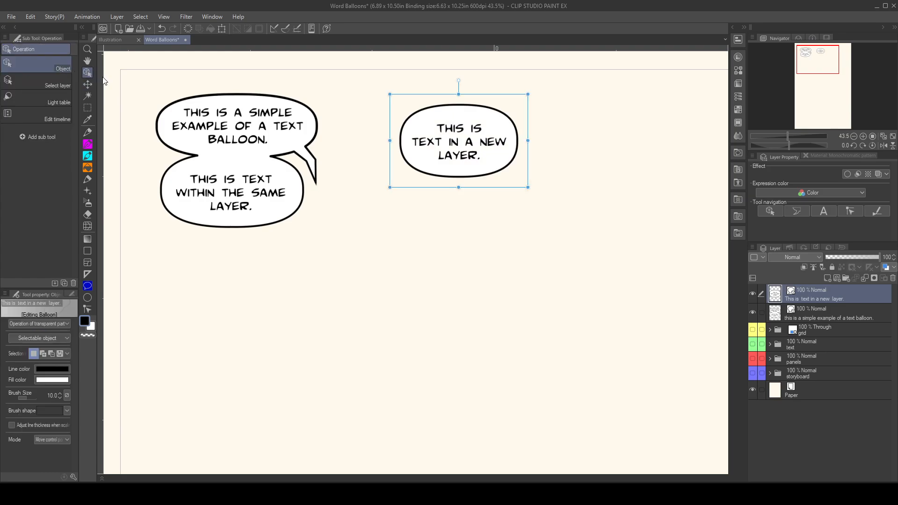
{"action": "left_click_drag", "start_coordinate": [499, 190], "coordinate": [445, 191]}
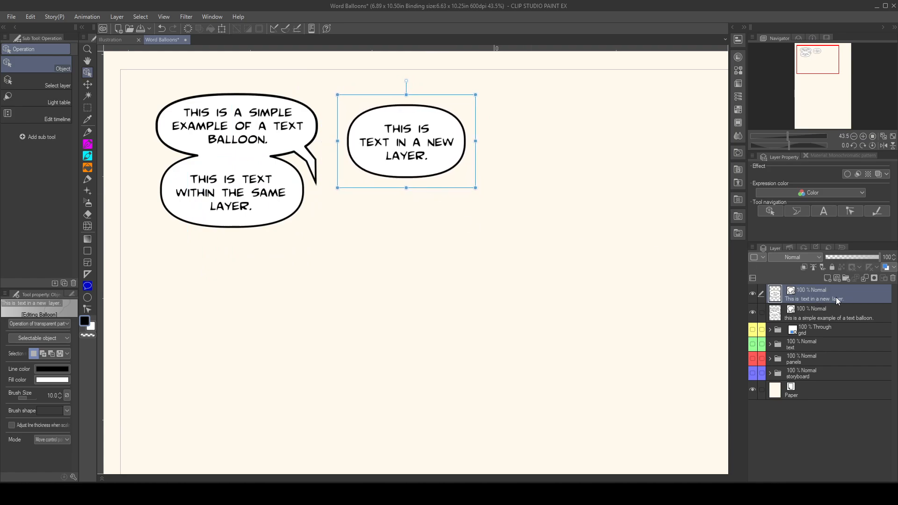
- Select the two balloon layers alternately to compare them, and add a straight tail pointing down-left to the new layer's balloon
{"action": "left_click", "coordinate": [828, 318]}
{"action": "left_click", "coordinate": [831, 299]}
{"action": "left_click", "coordinate": [830, 309]}
{"action": "left_click", "coordinate": [830, 298]}
{"action": "left_click", "coordinate": [831, 312]}
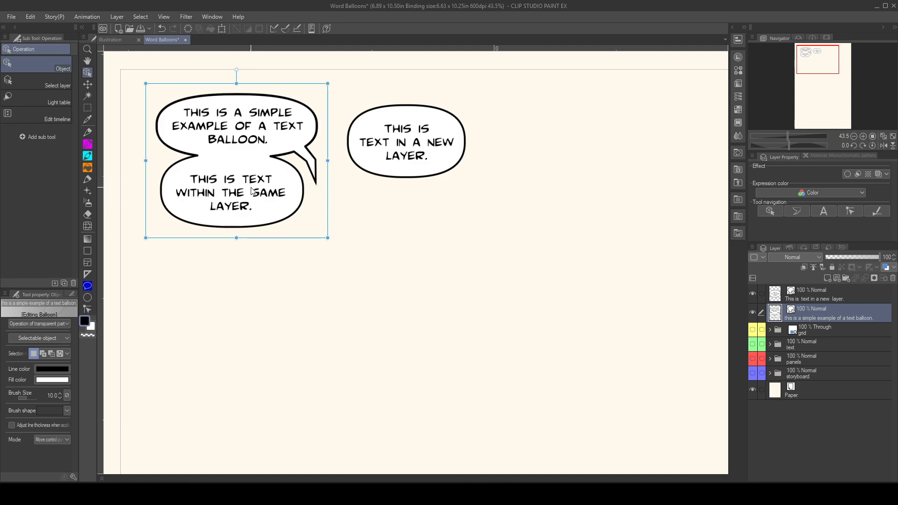
{"action": "left_click", "coordinate": [797, 211]}
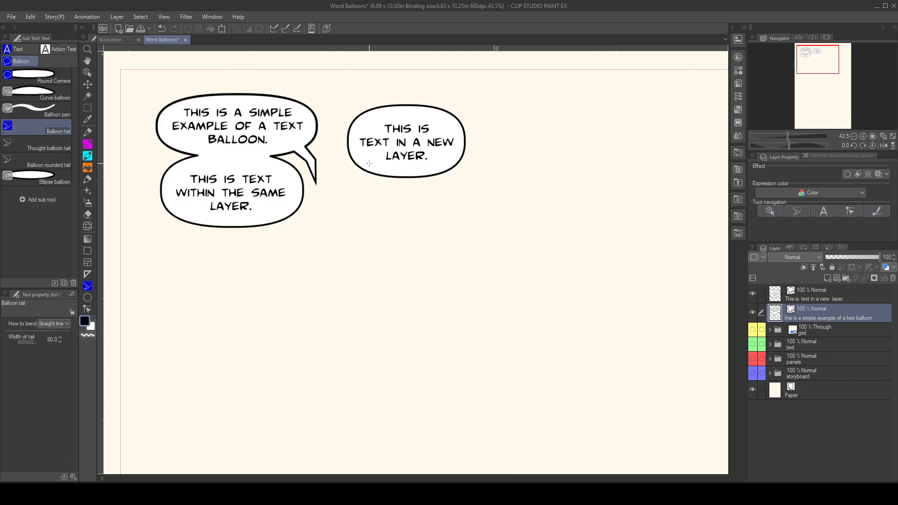
{"action": "left_click_drag", "start_coordinate": [384, 158], "coordinate": [348, 207]}
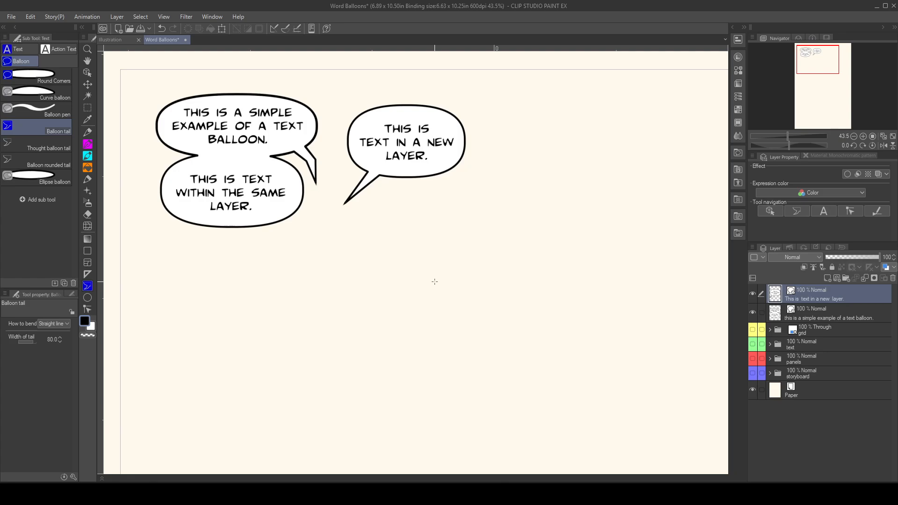
{"action": "left_click", "coordinate": [23, 49]}
{"action": "left_click_drag", "start_coordinate": [448, 206], "coordinate": [621, 261]}
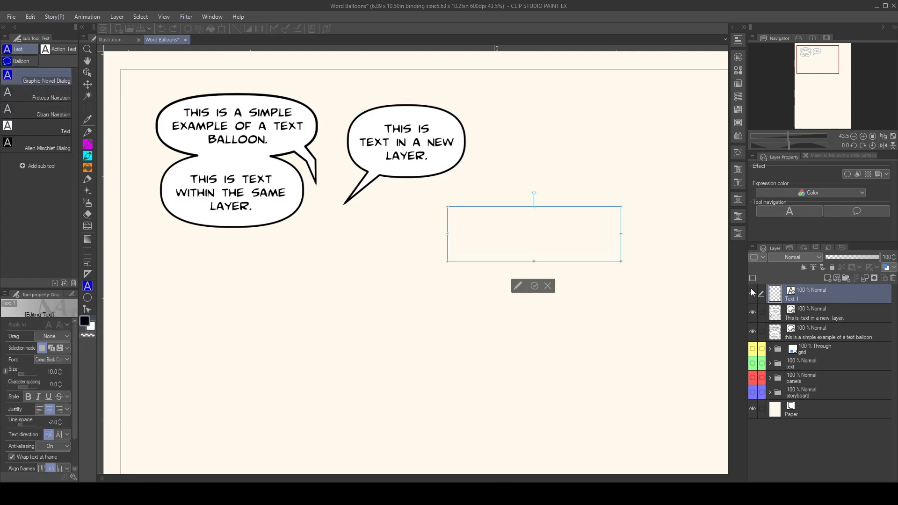
{"action": "left_click", "coordinate": [840, 312]}
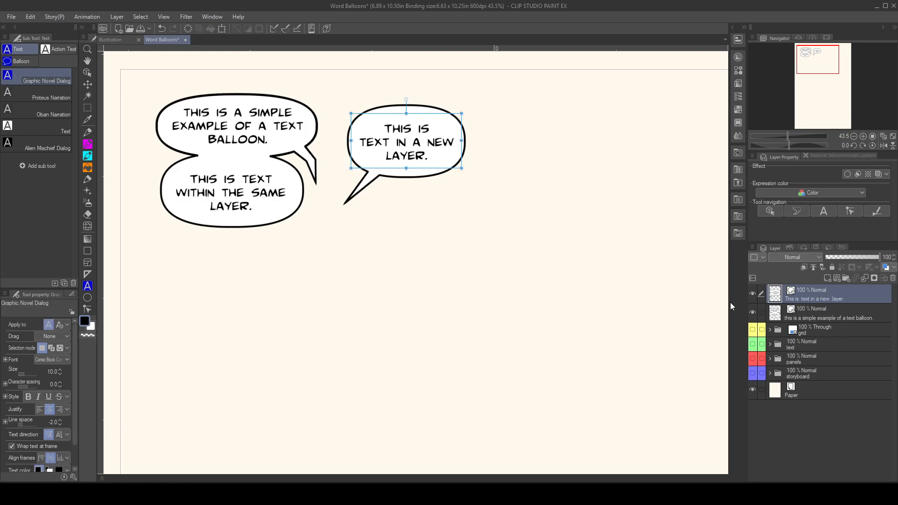
- Show the text folder and bring its example balloons into closer view
{"action": "left_click", "coordinate": [754, 345]}
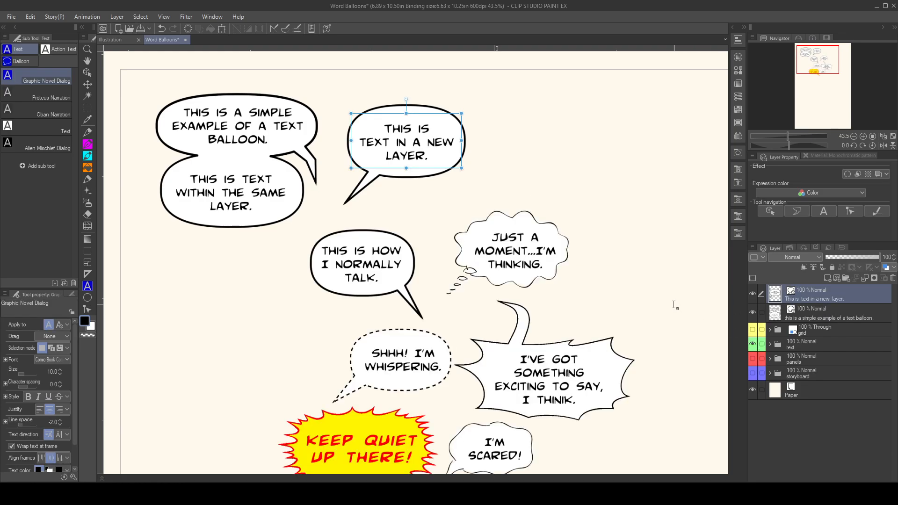
{"action": "scroll", "coordinate": [674, 304], "scroll_direction": "down", "scroll_amount": 2}
{"action": "scroll", "coordinate": [672, 304], "scroll_direction": "up", "scroll_amount": 3}
{"action": "left_click_drag", "start_coordinate": [644, 307], "coordinate": [602, 181]}
{"action": "scroll", "coordinate": [580, 215], "scroll_direction": "up", "scroll_amount": 1}
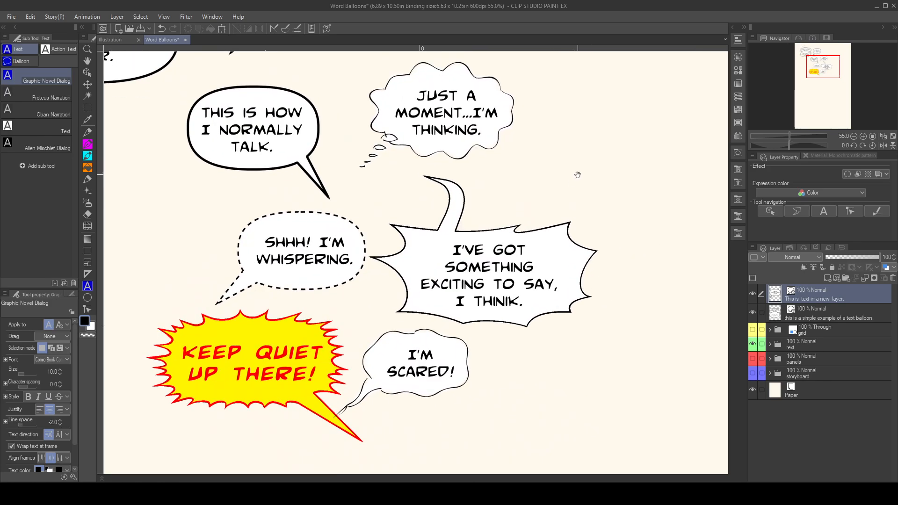
{"action": "scroll", "coordinate": [561, 201], "scroll_direction": "up", "scroll_amount": 1}
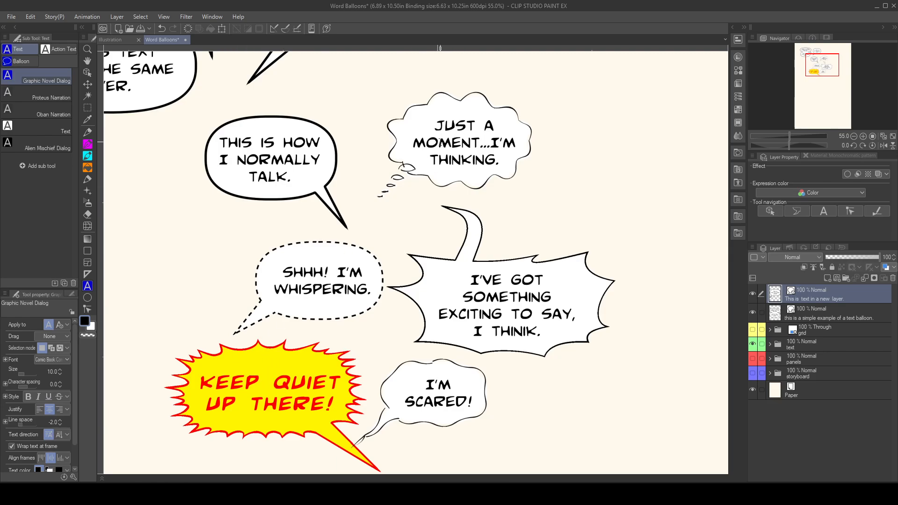
- Draw an empty Ellipse balloon to the right of the thought balloon and reposition it with the Object tool
{"action": "left_click", "coordinate": [21, 61]}
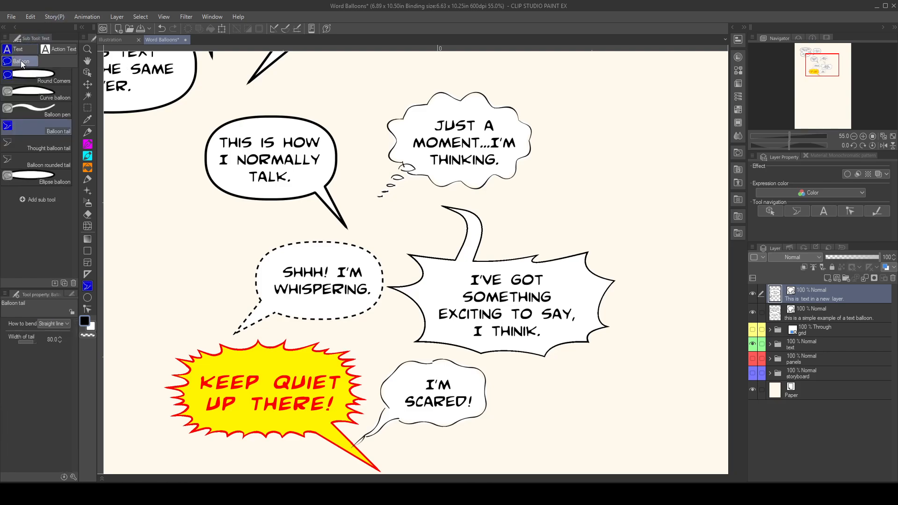
{"action": "left_click", "coordinate": [49, 180]}
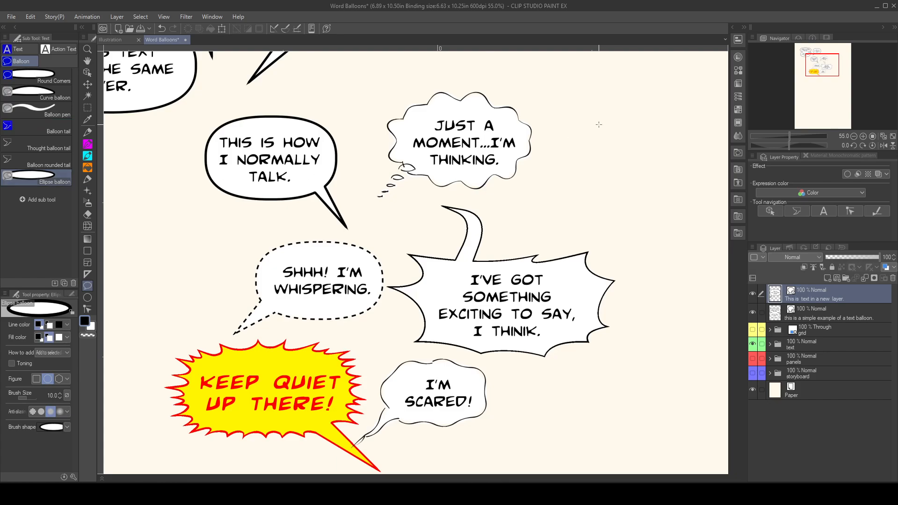
{"action": "left_click_drag", "start_coordinate": [562, 119], "coordinate": [684, 197]}
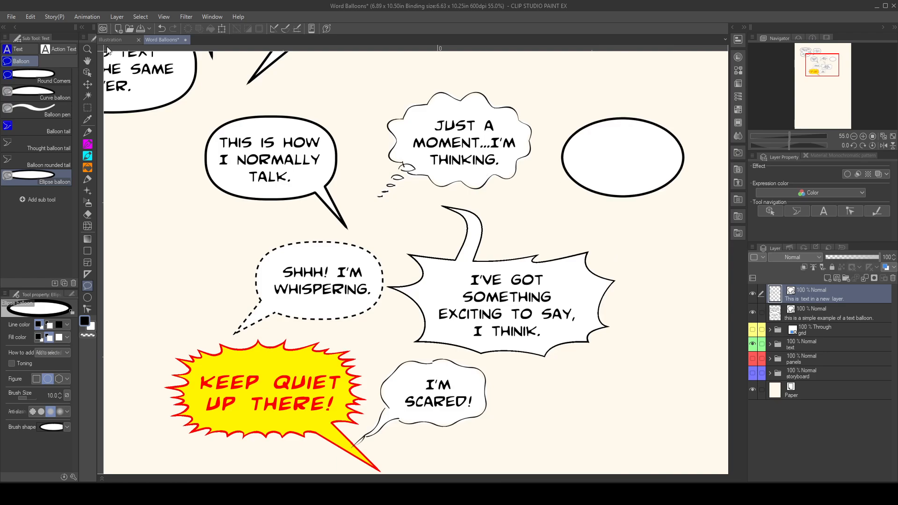
{"action": "left_click", "coordinate": [85, 76]}
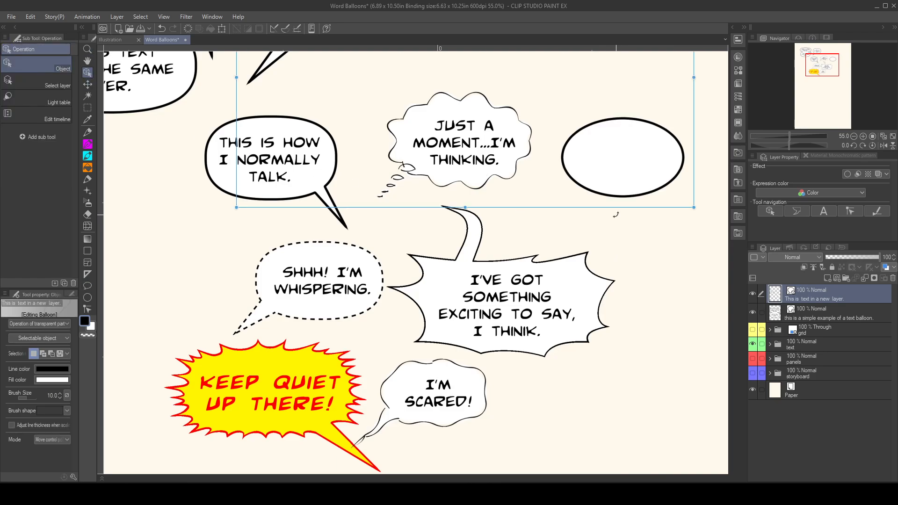
{"action": "left_click", "coordinate": [624, 197]}
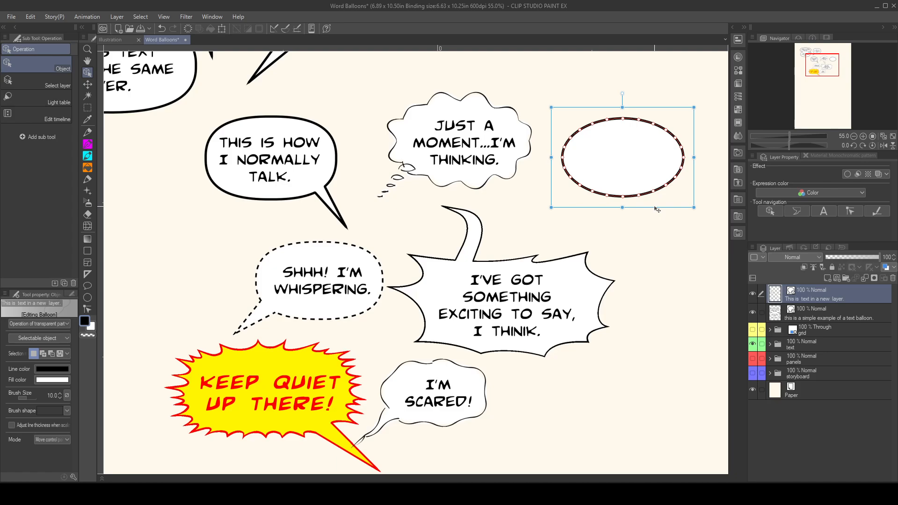
{"action": "left_click_drag", "start_coordinate": [624, 197], "coordinate": [595, 227]}
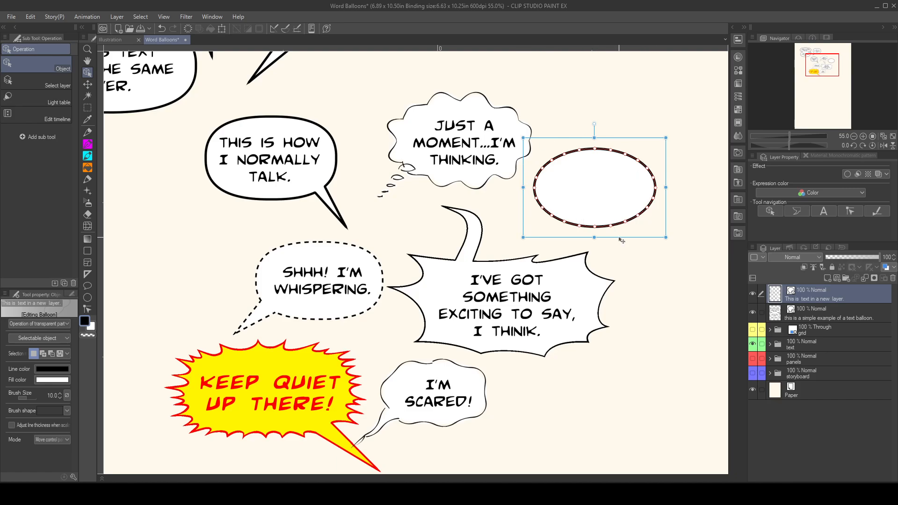
{"action": "left_click_drag", "start_coordinate": [622, 241], "coordinate": [661, 219]}
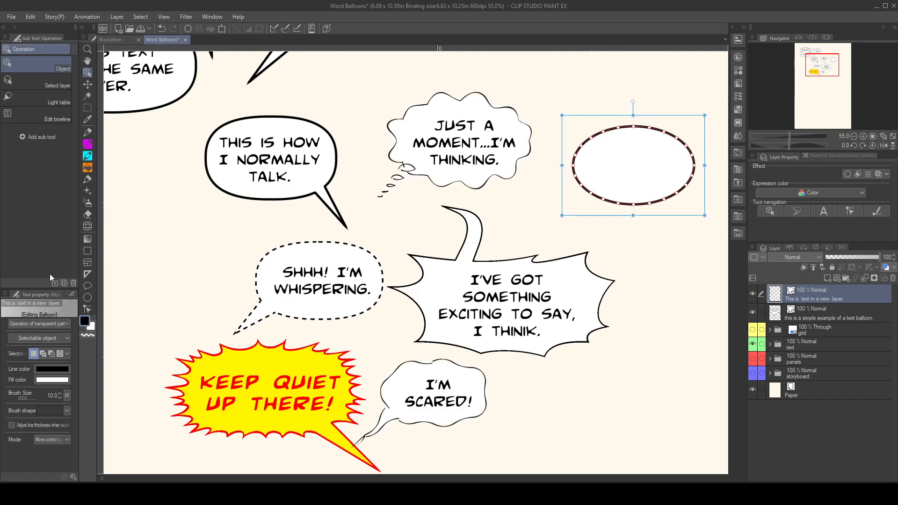
- Move every other control point of the ellipse balloon outward to shape its outline into a wavy burst
{"action": "left_click", "coordinate": [851, 211]}
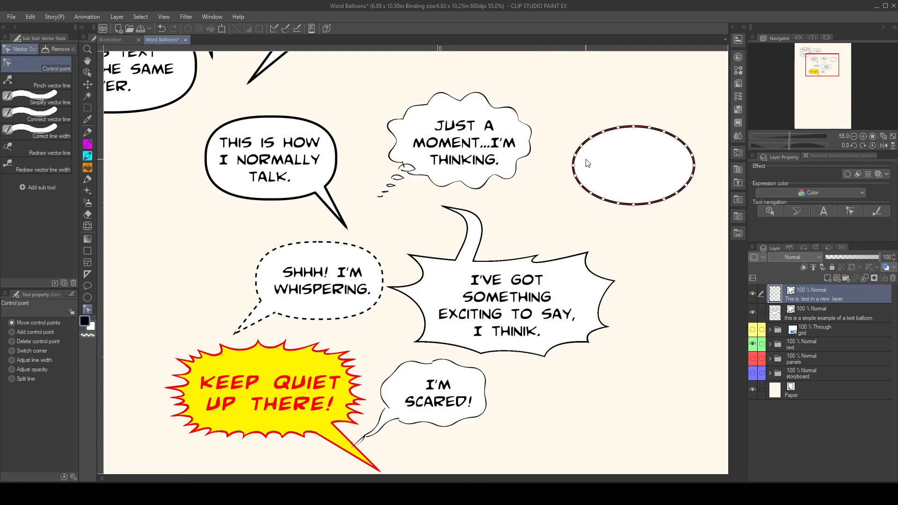
{"action": "left_click_drag", "start_coordinate": [583, 149], "coordinate": [532, 174]}
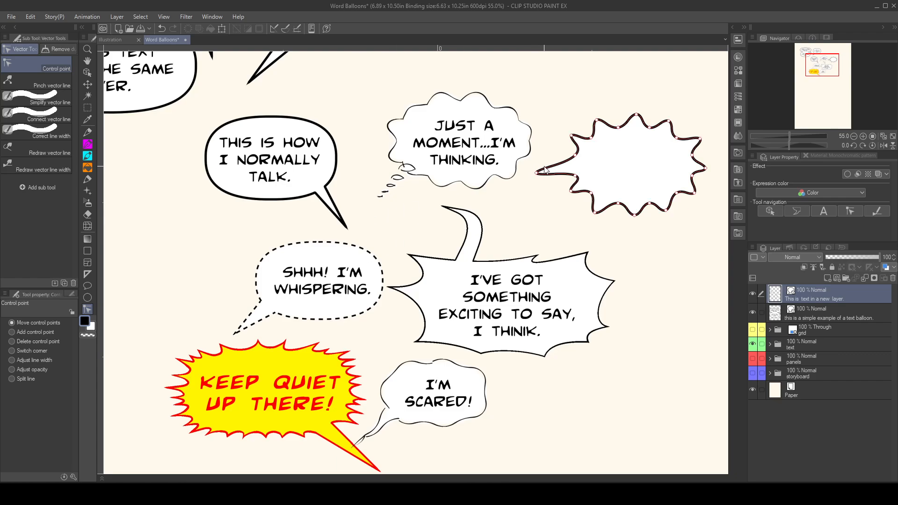
{"action": "left_click_drag", "start_coordinate": [537, 172], "coordinate": [553, 166]}
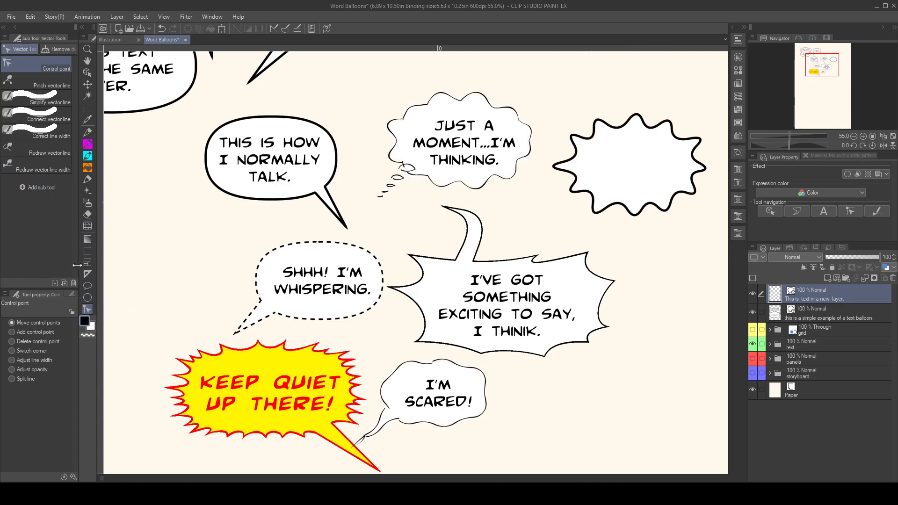
- Switch the burst balloon's inner control points to sharp corners with Switch corner
{"action": "left_click", "coordinate": [13, 351]}
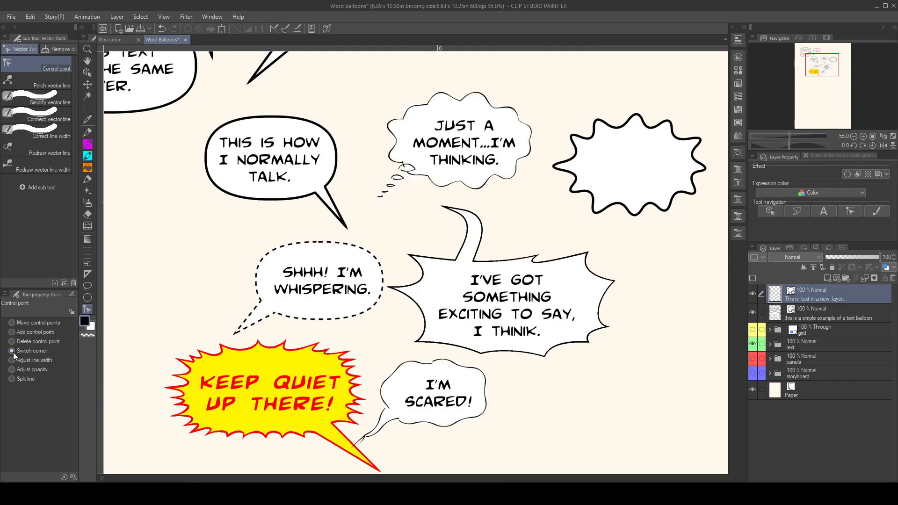
{"action": "left_click", "coordinate": [592, 138]}
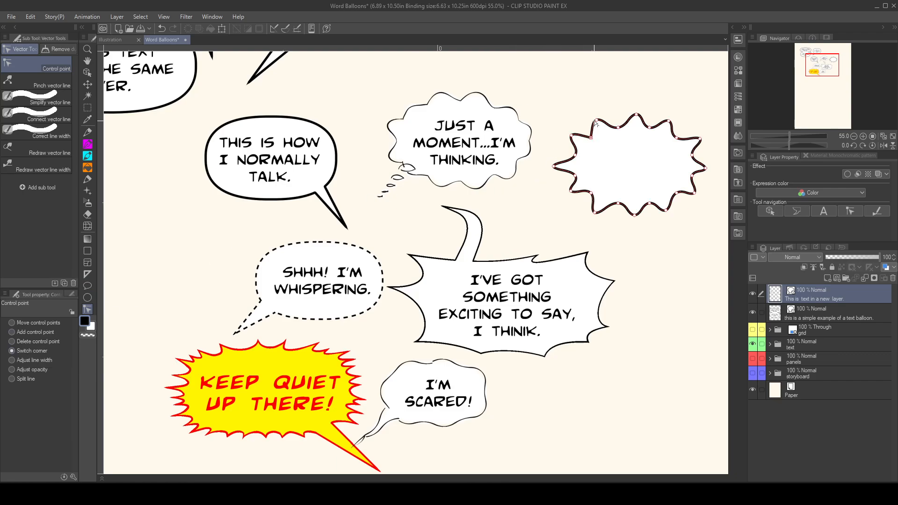
{"action": "left_click", "coordinate": [618, 128]}
{"action": "left_click", "coordinate": [618, 129]}
{"action": "left_click", "coordinate": [618, 129]}
{"action": "left_click", "coordinate": [619, 129]}
{"action": "left_click", "coordinate": [619, 130]}
{"action": "left_click", "coordinate": [650, 128]}
{"action": "left_click", "coordinate": [677, 139]}
{"action": "left_click", "coordinate": [693, 156]}
{"action": "left_click", "coordinate": [693, 176]}
{"action": "left_click", "coordinate": [677, 194]}
{"action": "left_click", "coordinate": [650, 204]}
{"action": "left_click", "coordinate": [618, 204]}
{"action": "left_click", "coordinate": [589, 192]}
{"action": "left_click", "coordinate": [575, 176]}
{"action": "left_click", "coordinate": [575, 156]}
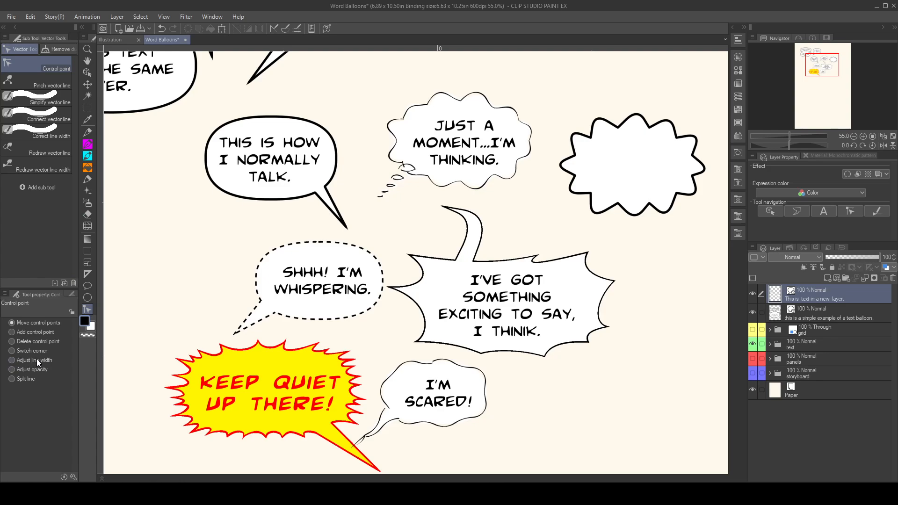
- Vary the burst balloon's outline thickness at its outer control points with Adjust line width
{"action": "left_click", "coordinate": [11, 360]}
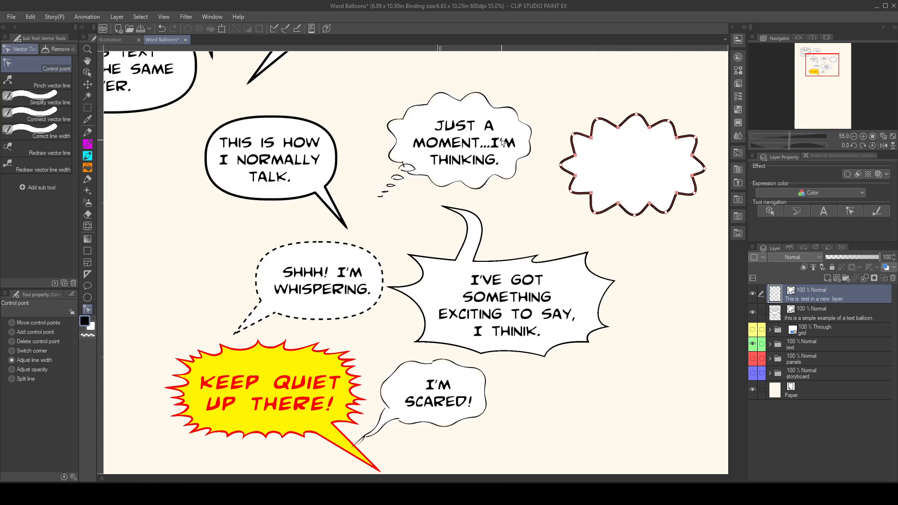
{"action": "left_click_drag", "start_coordinate": [619, 129], "coordinate": [571, 134]}
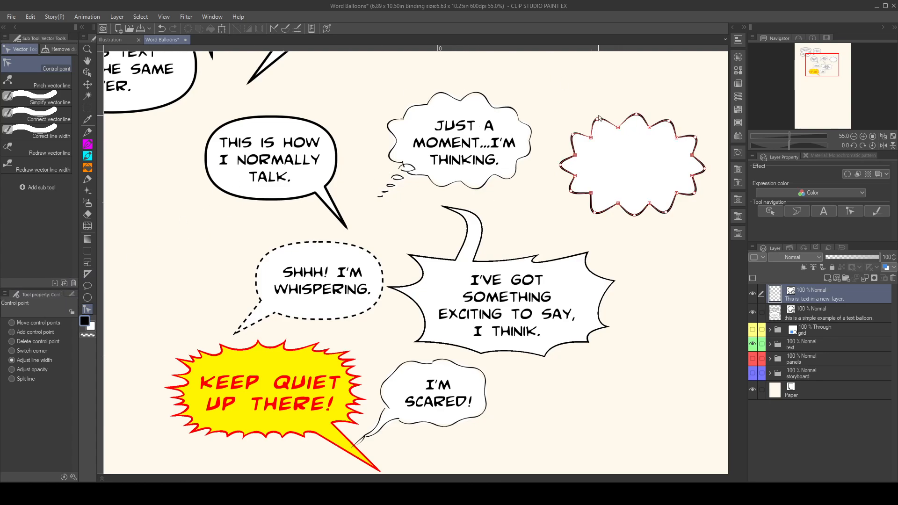
{"action": "left_click_drag", "start_coordinate": [635, 114], "coordinate": [686, 128]}
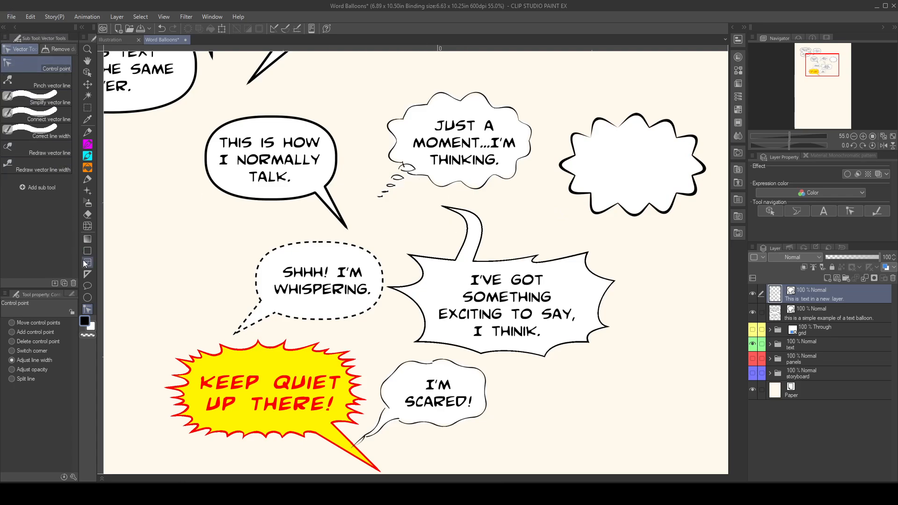
- Add a thought balloon tail running down and left from the burst balloon, nudge it outward and scale it slightly smaller
{"action": "left_click", "coordinate": [89, 285]}
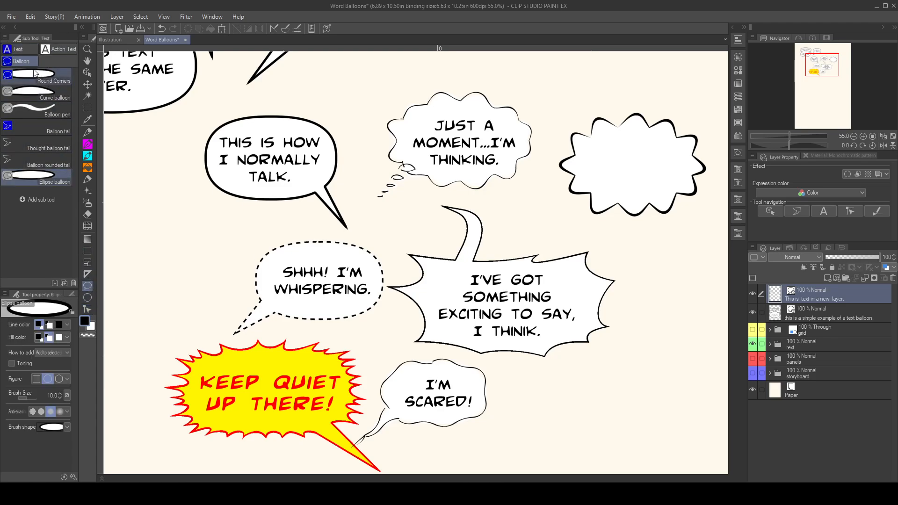
{"action": "left_click", "coordinate": [44, 145]}
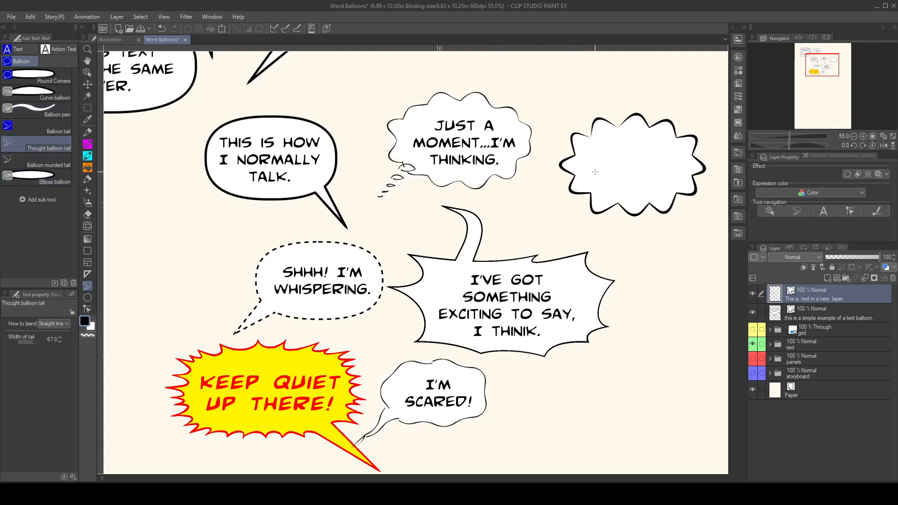
{"action": "left_click_drag", "start_coordinate": [598, 174], "coordinate": [542, 221]}
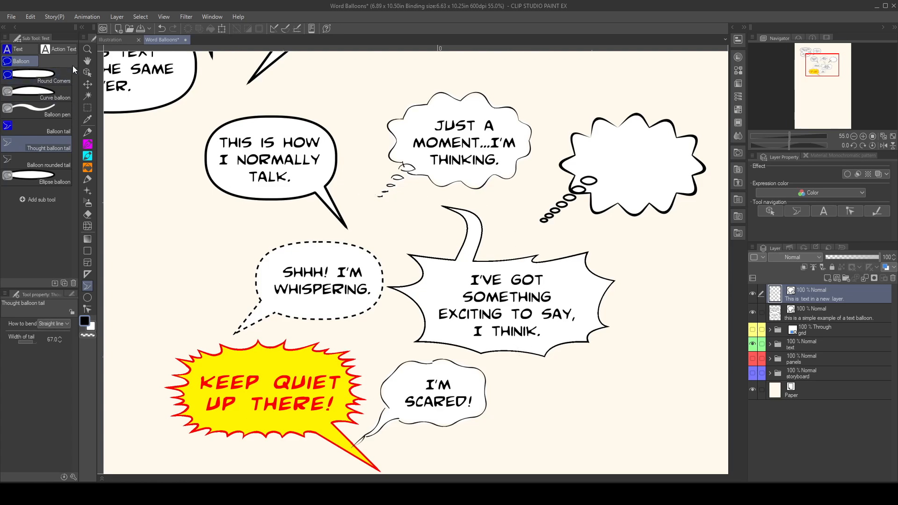
{"action": "left_click", "coordinate": [88, 72]}
{"action": "left_click", "coordinate": [567, 209]}
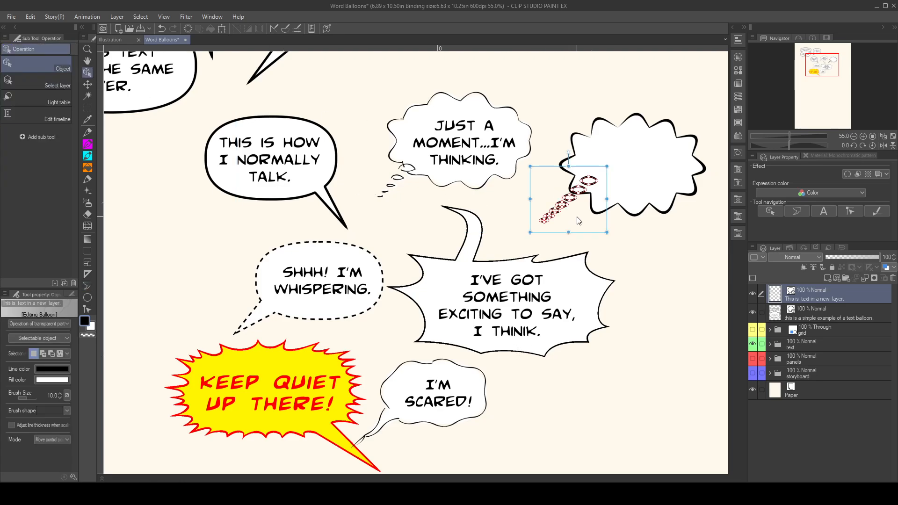
{"action": "left_click_drag", "start_coordinate": [589, 236], "coordinate": [587, 243]}
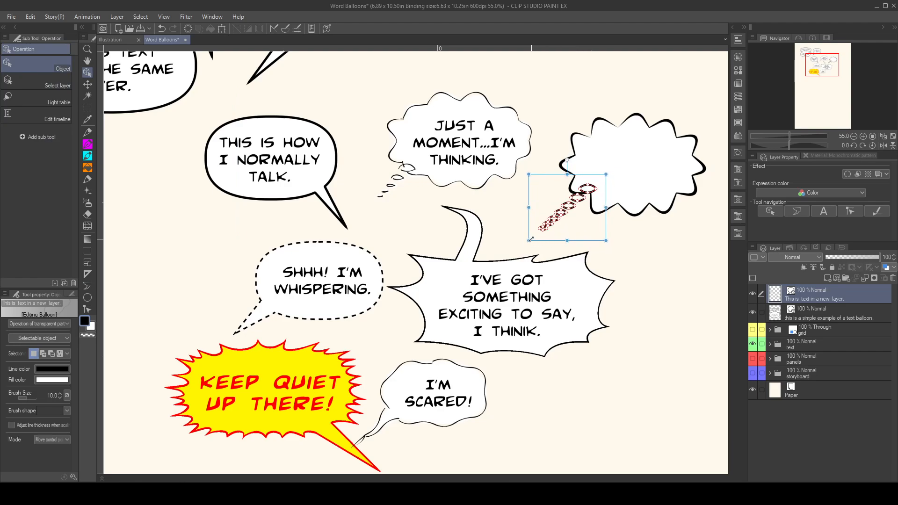
{"action": "left_click_drag", "start_coordinate": [529, 240], "coordinate": [584, 237]}
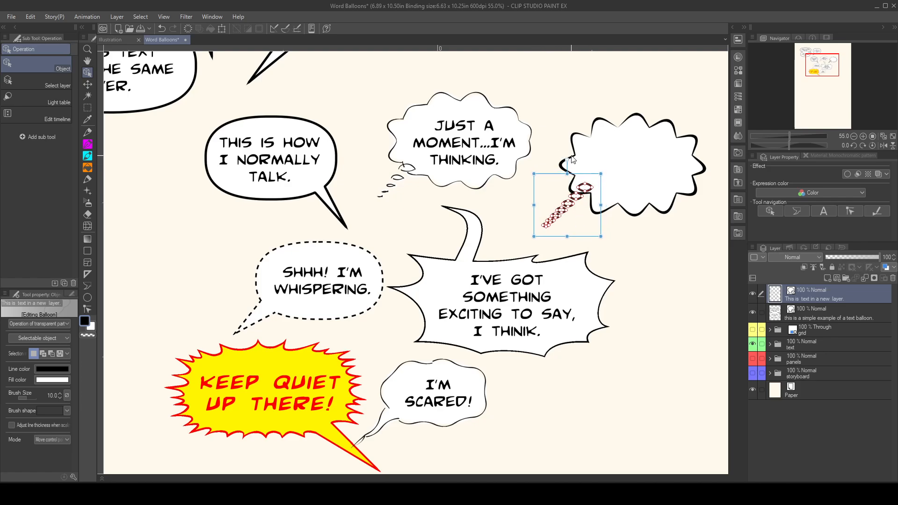
{"action": "left_click", "coordinate": [635, 255]}
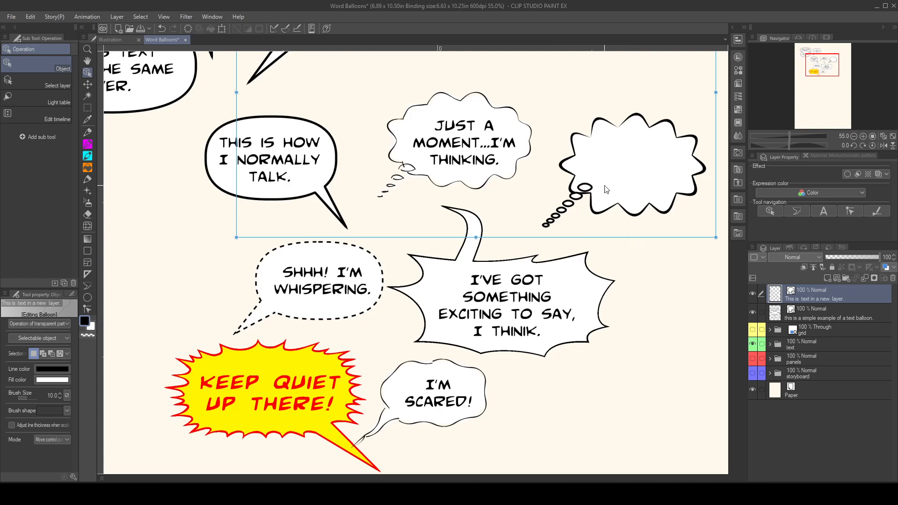
- Select the burst balloon with its tail and apply the Dashed line brush shape in the Sub Tool Detail settings
{"action": "left_click", "coordinate": [629, 215]}
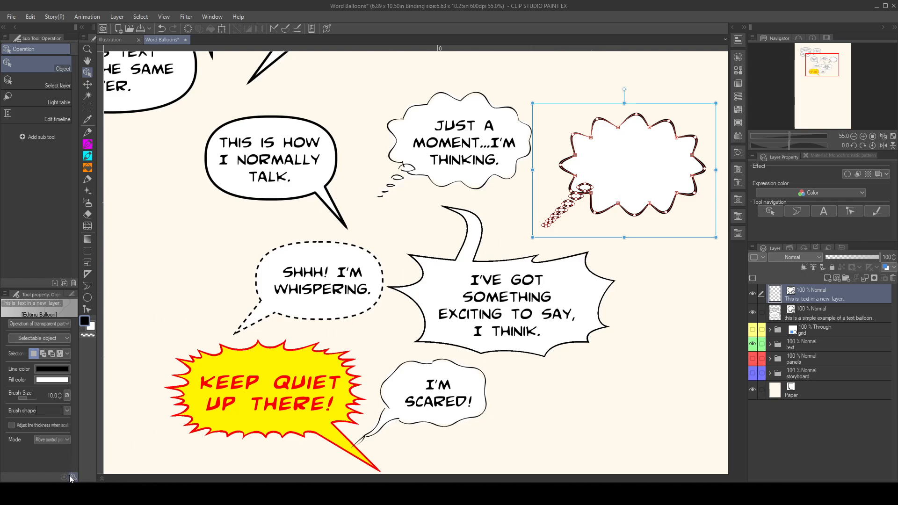
{"action": "left_click_drag", "start_coordinate": [0, 107], "coordinate": [450, 92]}
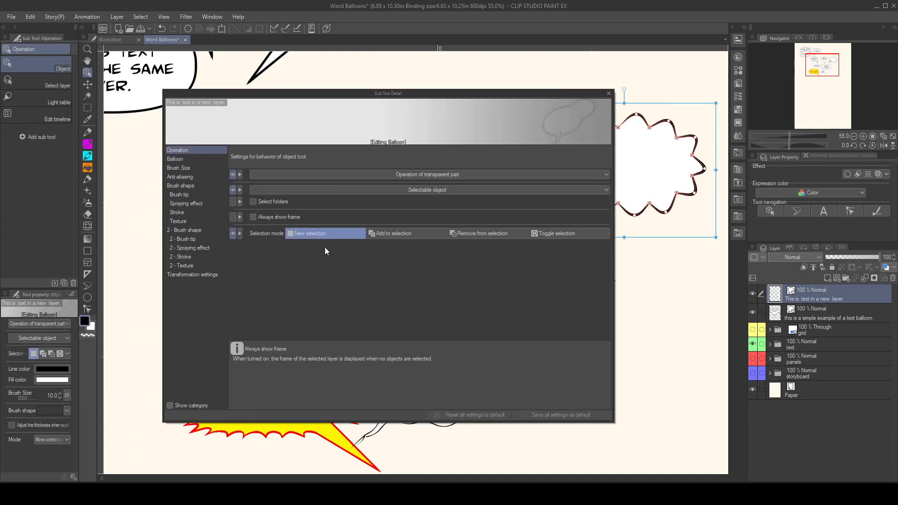
{"action": "left_click", "coordinate": [183, 186]}
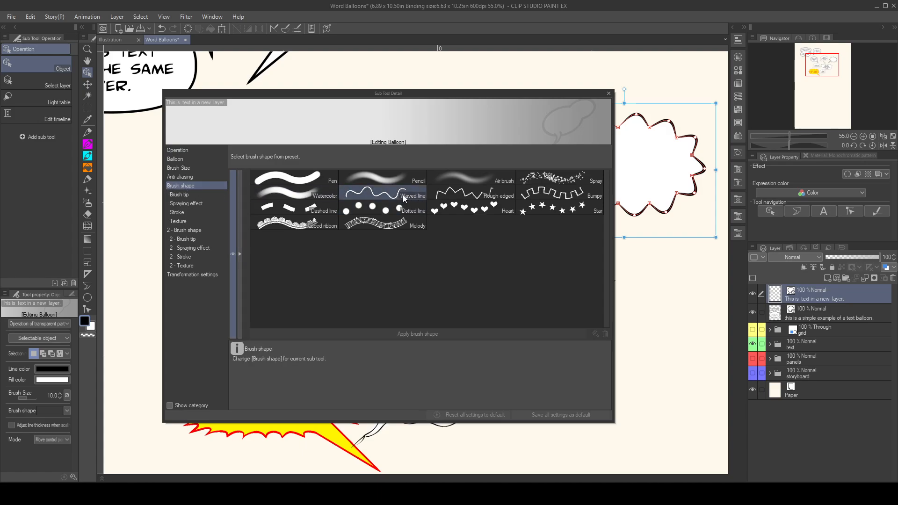
{"action": "left_click_drag", "start_coordinate": [393, 96], "coordinate": [417, 148]}
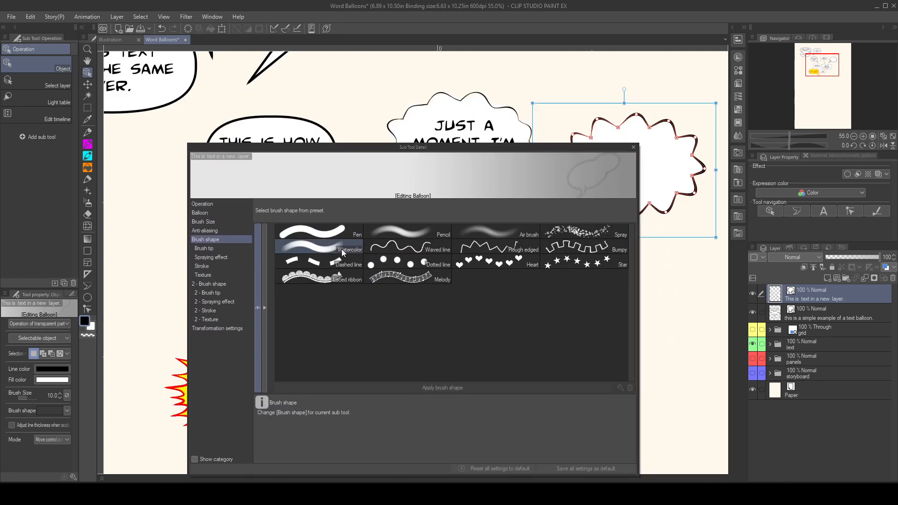
{"action": "left_click", "coordinate": [322, 266]}
{"action": "left_click_drag", "start_coordinate": [436, 150], "coordinate": [333, 101]}
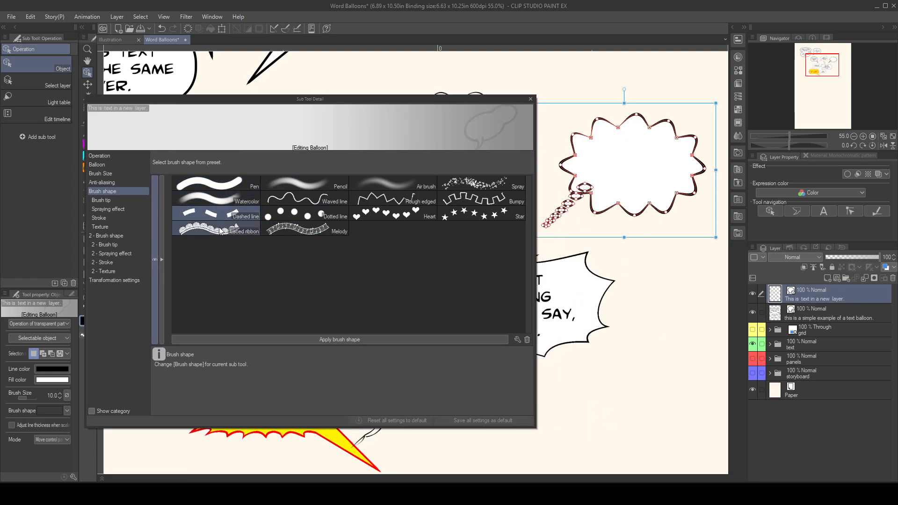
{"action": "left_click", "coordinate": [356, 338]}
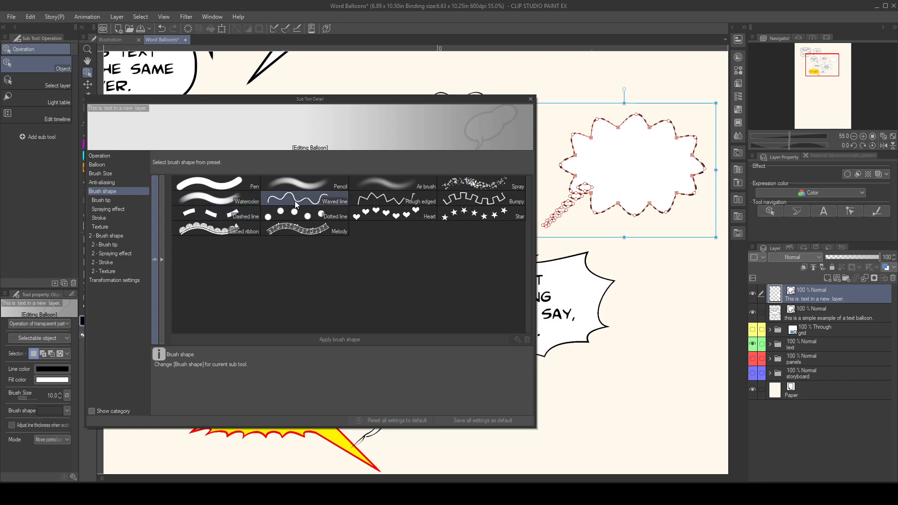
- Set the dashed outline's brush tip thickness to 128
{"action": "left_click", "coordinate": [312, 197]}
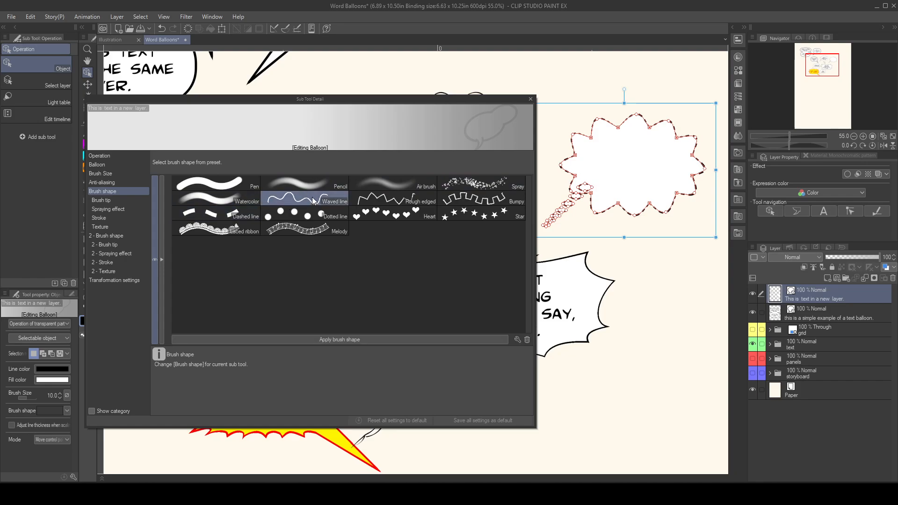
{"action": "left_click", "coordinate": [117, 201]}
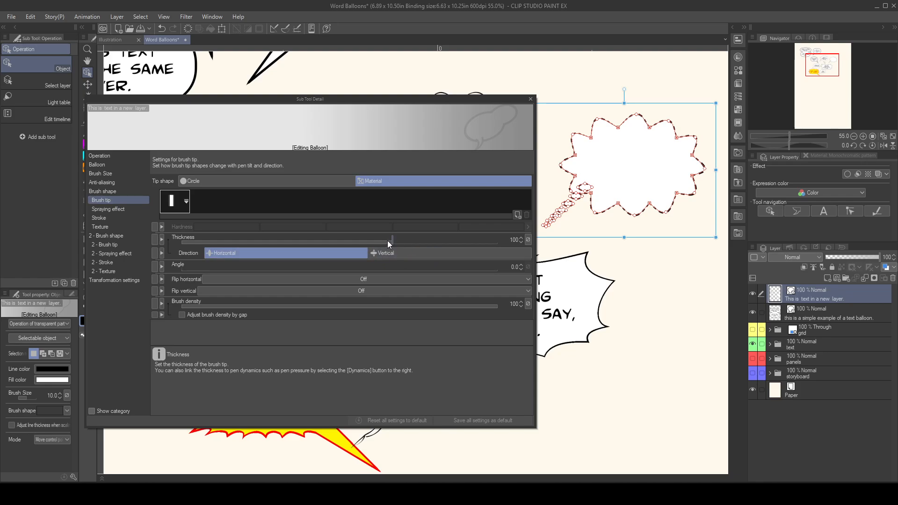
{"action": "mouse_move", "coordinate": [395, 241]}
{"action": "left_mouse_down"}
{"action": "mouse_move", "coordinate": [426, 241]}
{"action": "mouse_move", "coordinate": [313, 236]}
{"action": "mouse_move", "coordinate": [416, 234]}
{"action": "mouse_move", "coordinate": [403, 235]}
{"action": "left_mouse_up"}
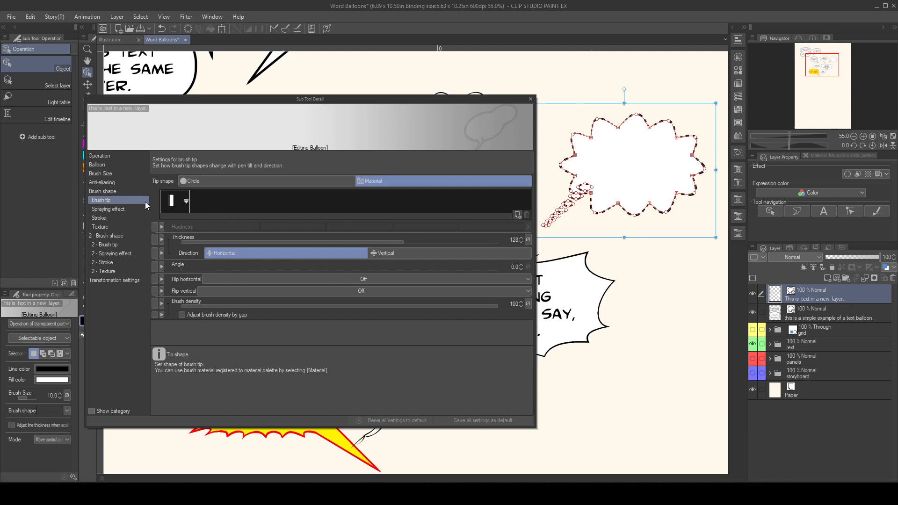
- Apply the Waved line brush shape to the burst balloon and set its brush tip thickness to 479
{"action": "left_click", "coordinate": [106, 192]}
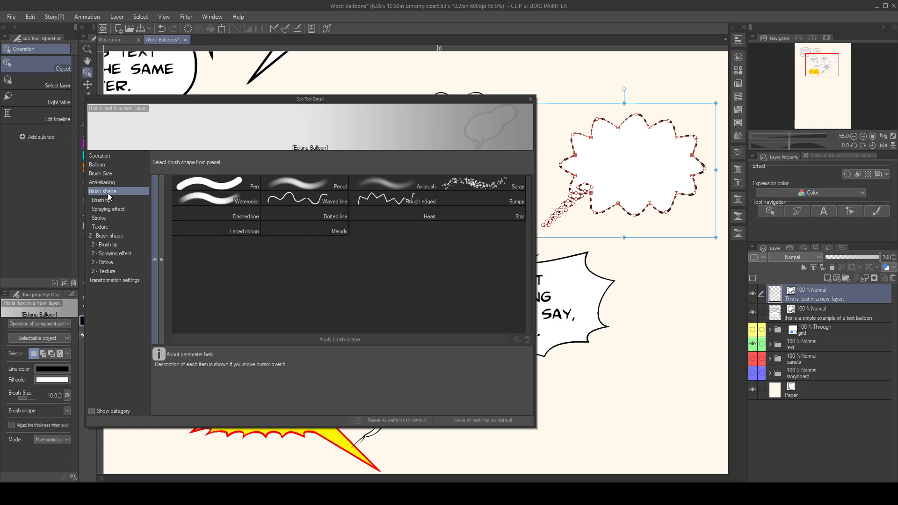
{"action": "left_click", "coordinate": [299, 201]}
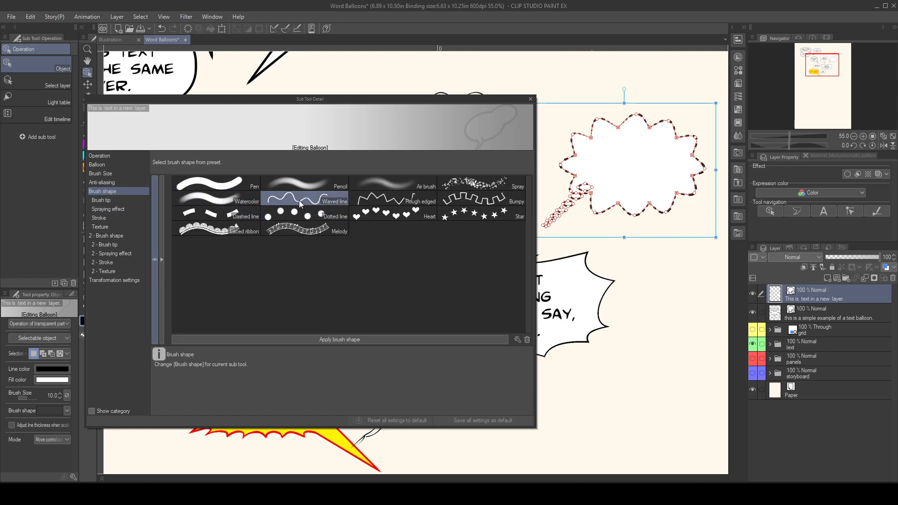
{"action": "left_click", "coordinate": [356, 339]}
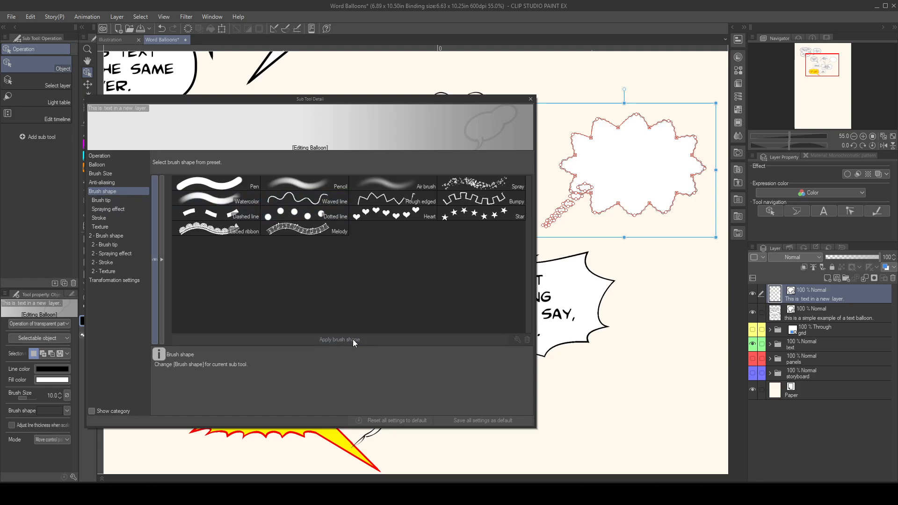
{"action": "left_click", "coordinate": [104, 200]}
{"action": "left_click_drag", "start_coordinate": [392, 242], "coordinate": [464, 241]}
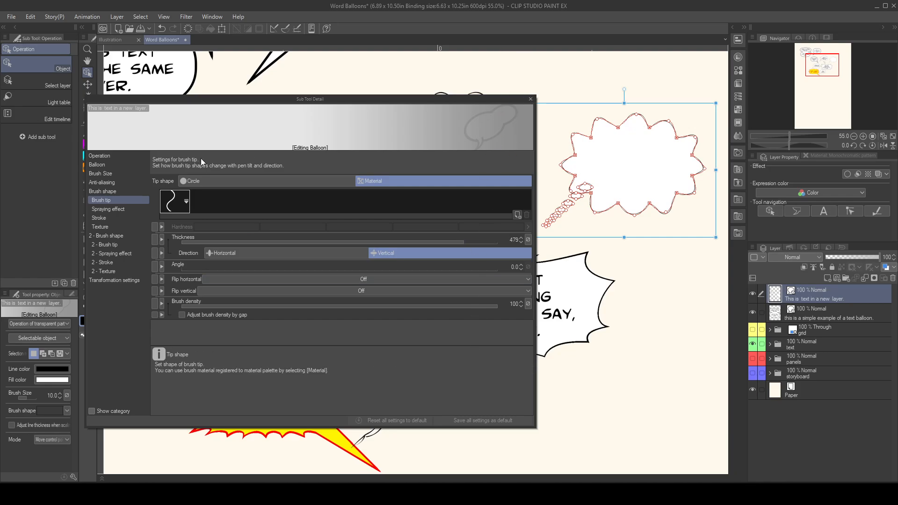
- Close the detailed brush settings, set the waved balloon's brush size to 12.5 and deselect it
{"action": "left_click", "coordinate": [116, 175]}
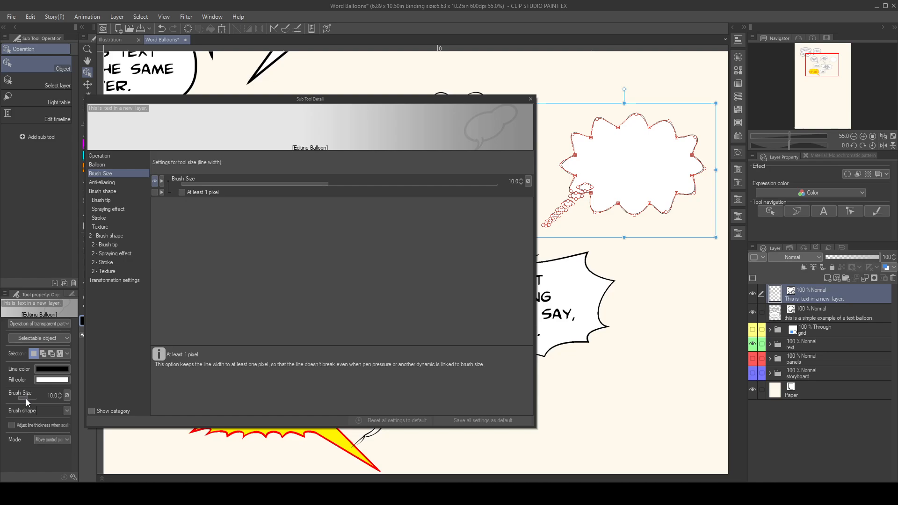
{"action": "left_click", "coordinate": [531, 99]}
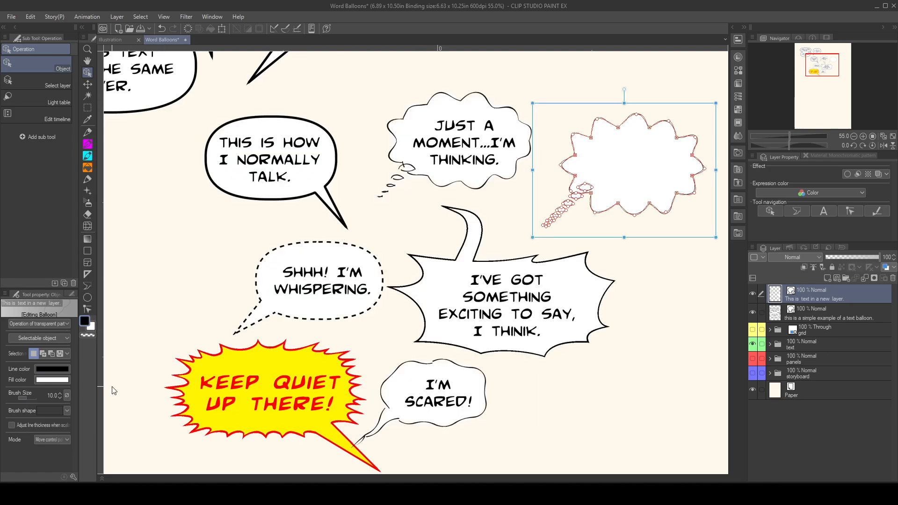
{"action": "left_click_drag", "start_coordinate": [26, 397], "coordinate": [27, 398]}
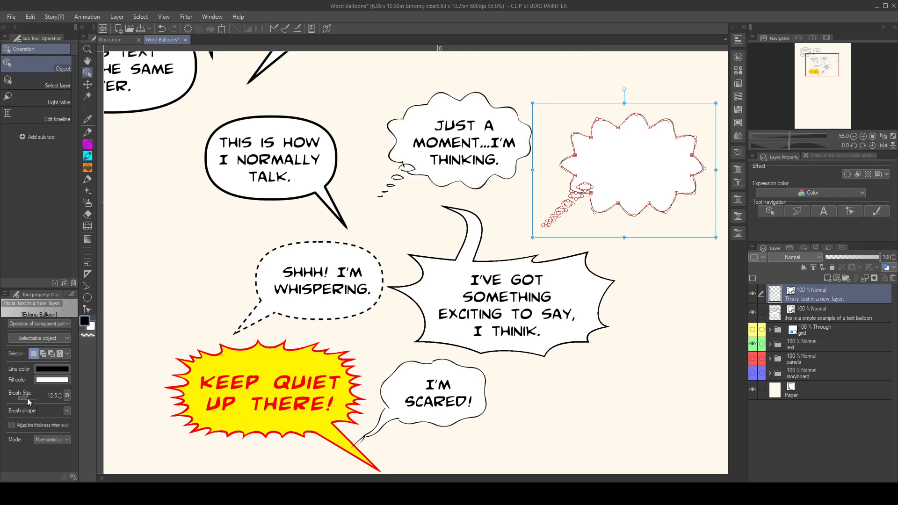
{"action": "left_click", "coordinate": [638, 167]}
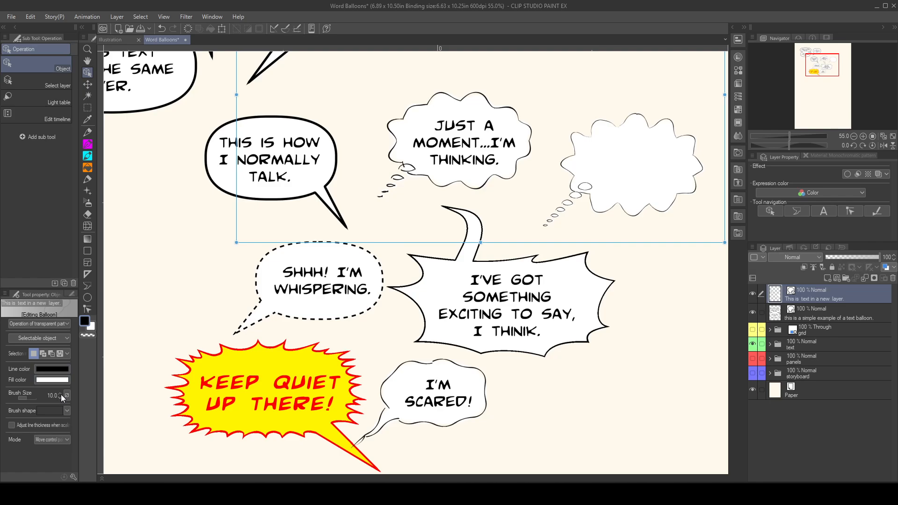
- Reselect the waved balloon and raise its brush size to 19 for a bolder, more irregular outline
{"action": "left_click", "coordinate": [602, 214]}
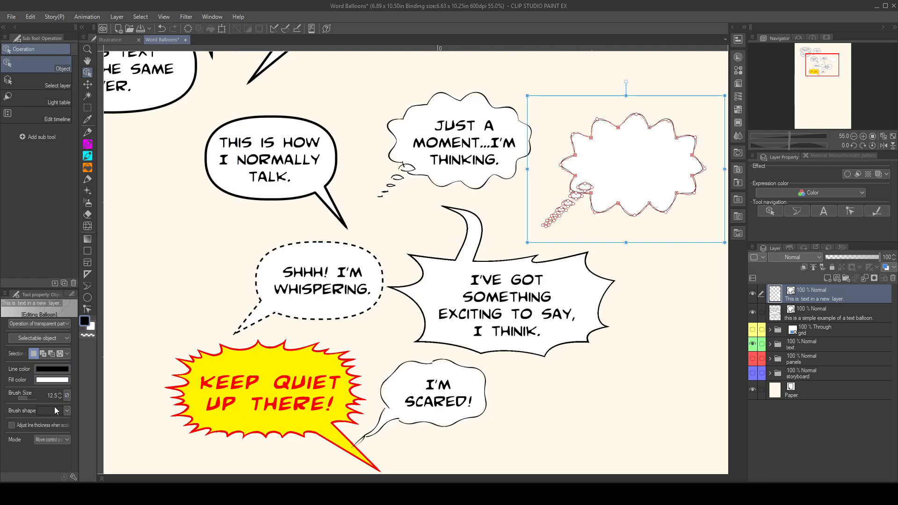
{"action": "left_click", "coordinate": [60, 394]}
{"action": "left_click", "coordinate": [61, 394]}
{"action": "left_click", "coordinate": [60, 394]}
{"action": "left_click", "coordinate": [60, 394]}
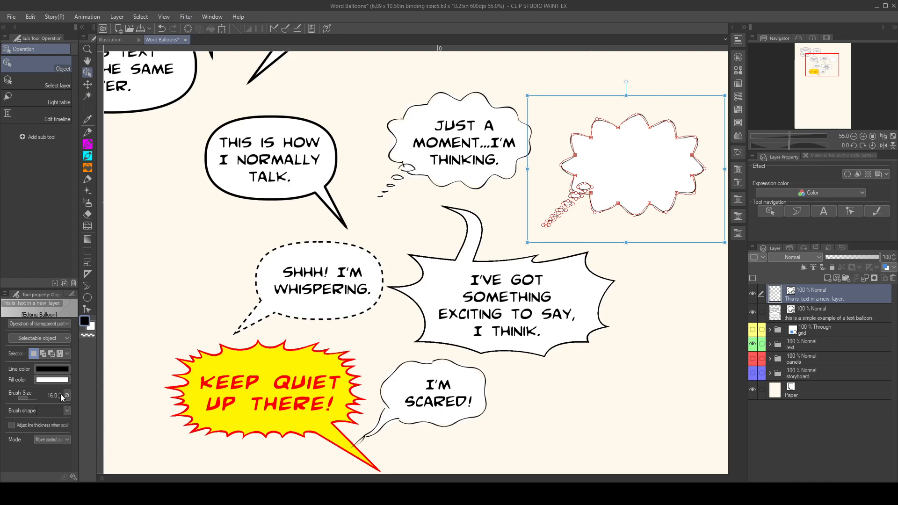
{"action": "left_click", "coordinate": [61, 393]}
{"action": "left_click", "coordinate": [60, 393]}
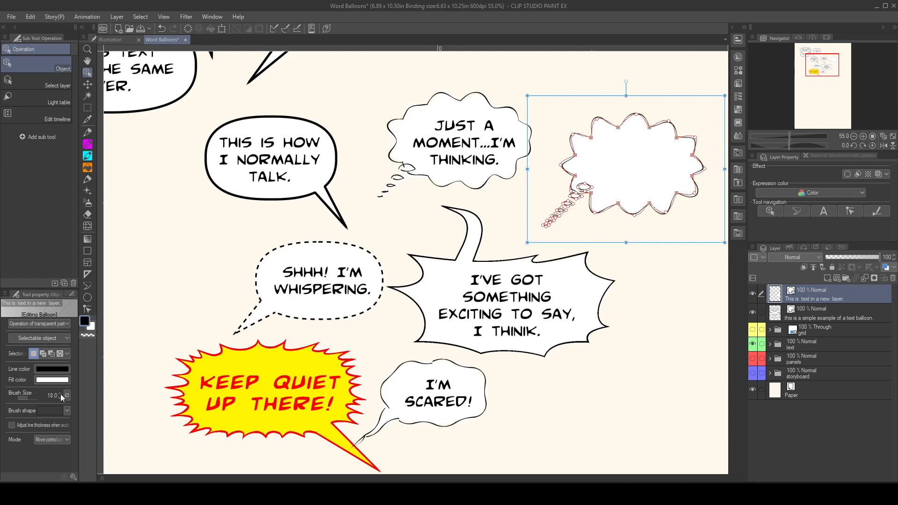
{"action": "left_click", "coordinate": [658, 275]}
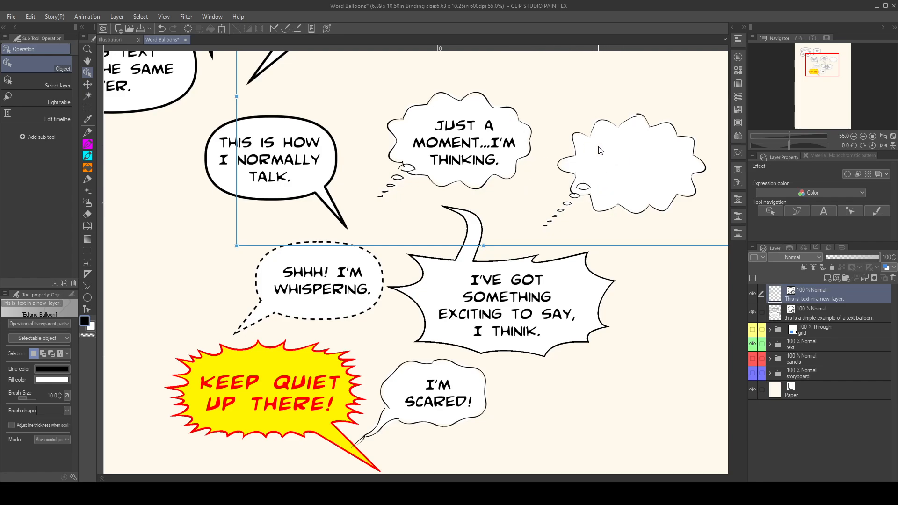
{"action": "left_click", "coordinate": [601, 215]}
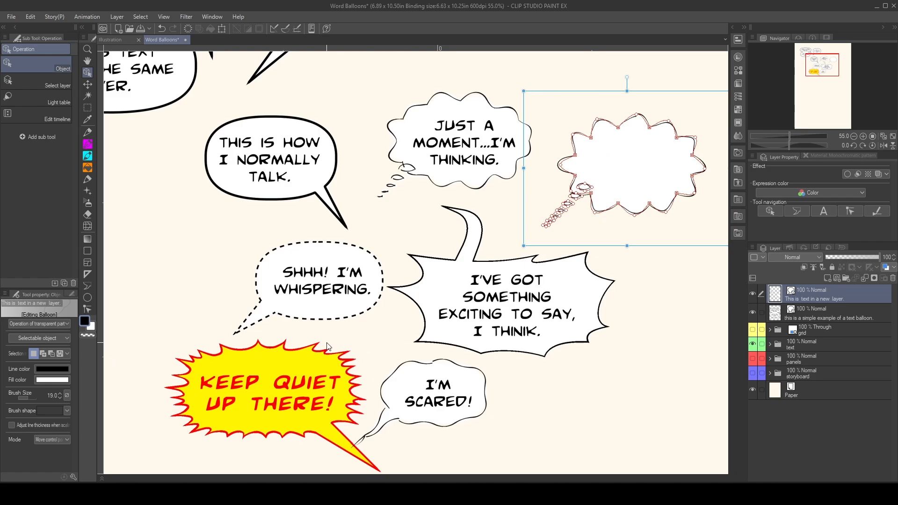
- Adjust a curve handle on the left side of the "I'VE GOT SOMETHING EXCITING TO SAY" balloon and select the "KEEP QUIET UP THERE!" text
{"action": "left_click", "coordinate": [532, 358]}
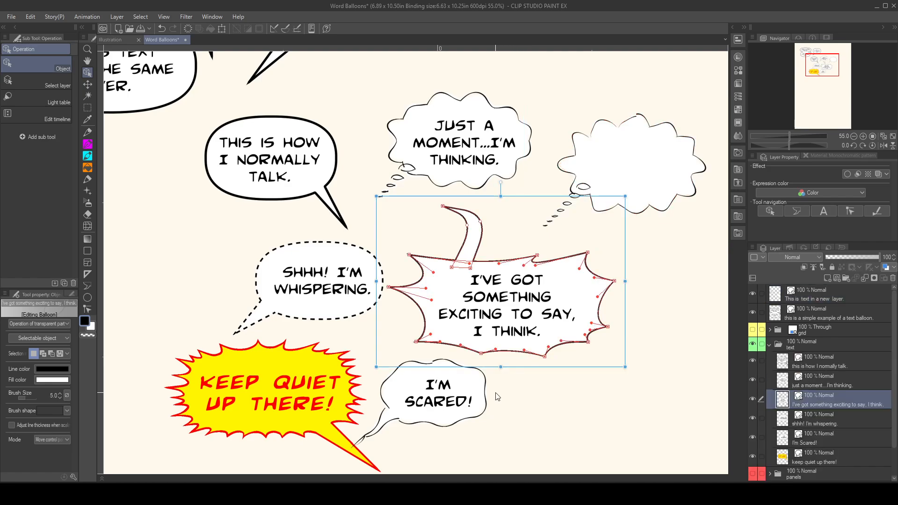
{"action": "left_click_drag", "start_coordinate": [434, 304], "coordinate": [436, 273]}
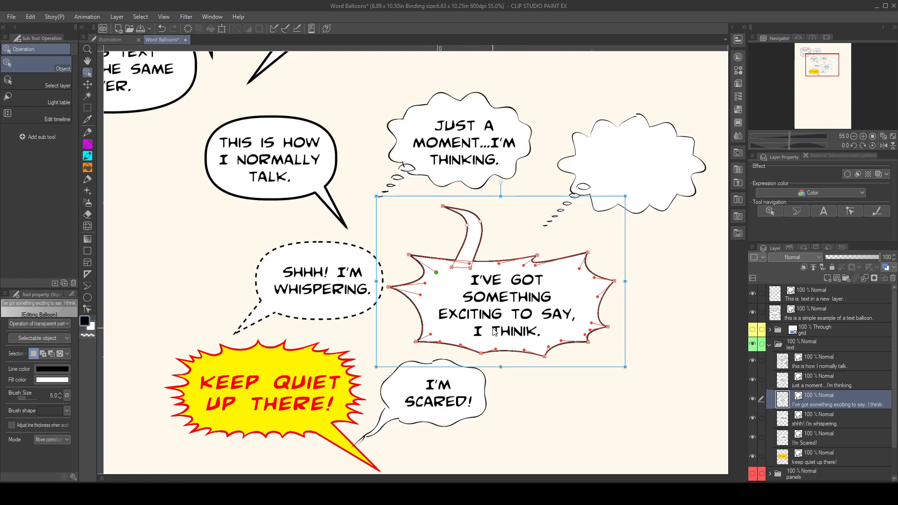
{"action": "left_click", "coordinate": [246, 401]}
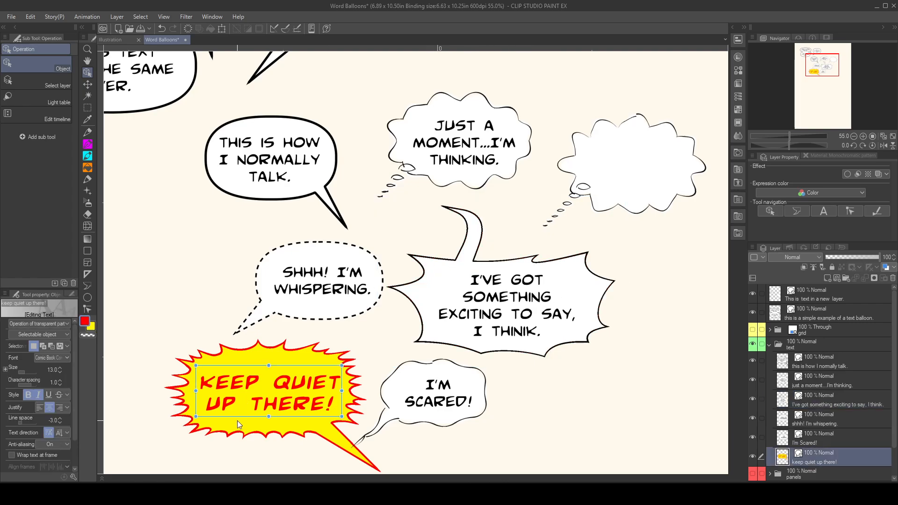
- Draw a blank ellipse balloon with brush size 10.0 in the empty area to the right of the "I'M SCARED!" balloon
{"action": "left_click", "coordinate": [235, 435]}
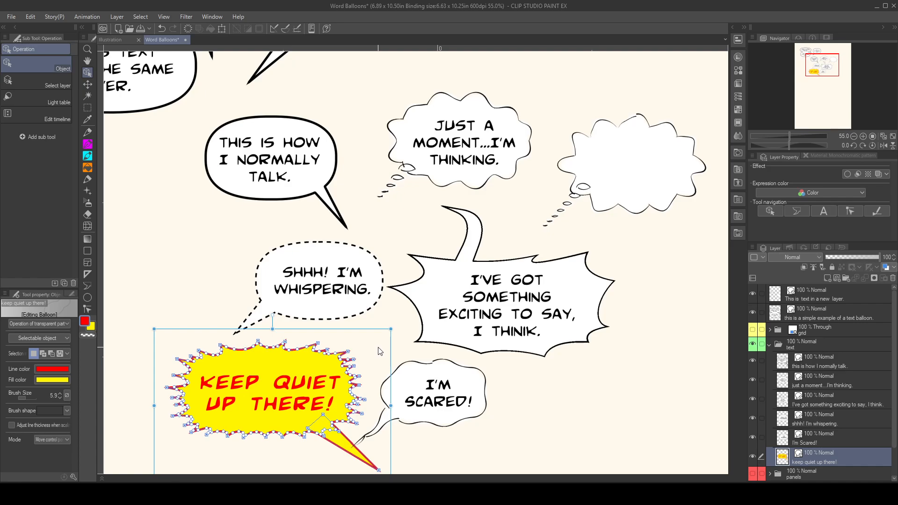
{"action": "left_click", "coordinate": [87, 297]}
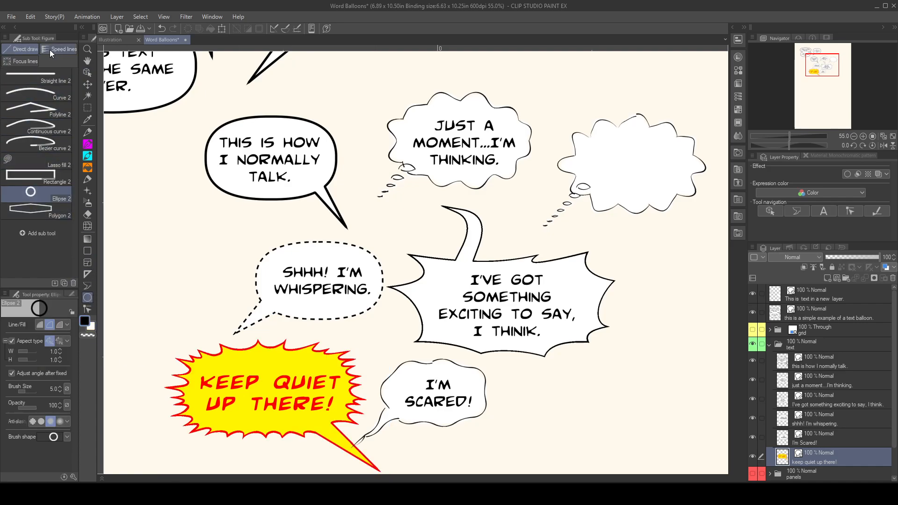
{"action": "left_click", "coordinate": [91, 285]}
{"action": "left_click", "coordinate": [39, 178]}
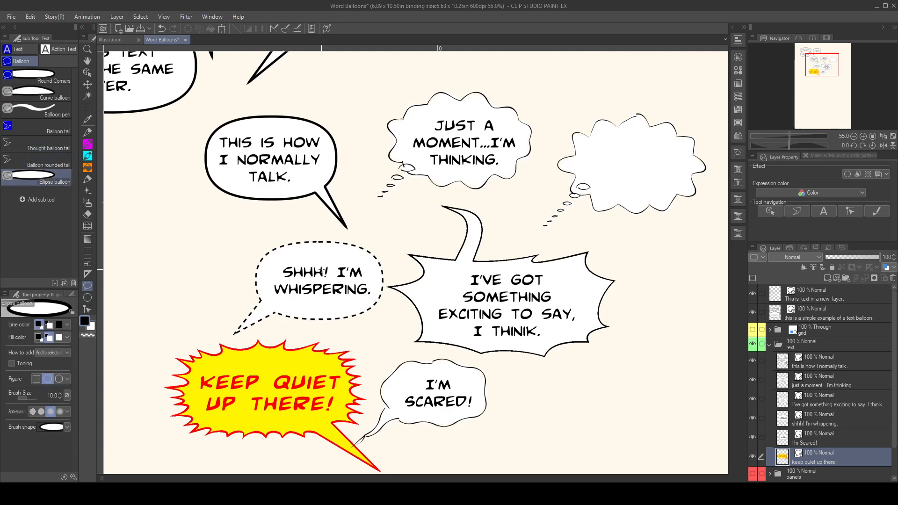
{"action": "left_click_drag", "start_coordinate": [522, 377], "coordinate": [645, 443]}
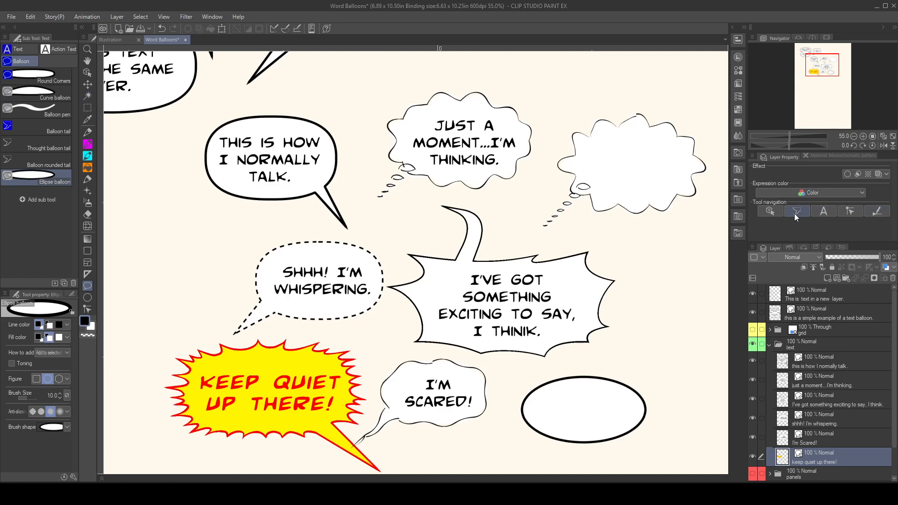
- Add control points along the upper edge of the new ellipse balloon and pull them outward into spikes
{"action": "left_click", "coordinate": [773, 211]}
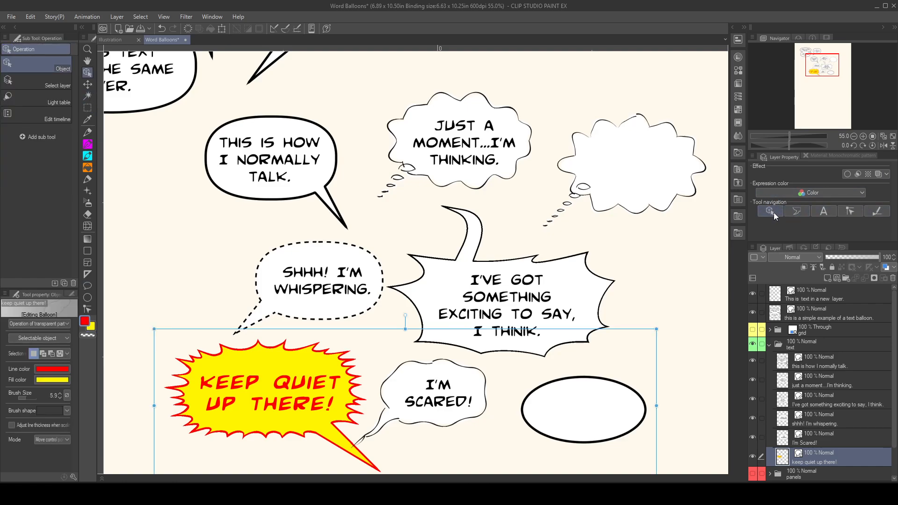
{"action": "left_click", "coordinate": [573, 386]}
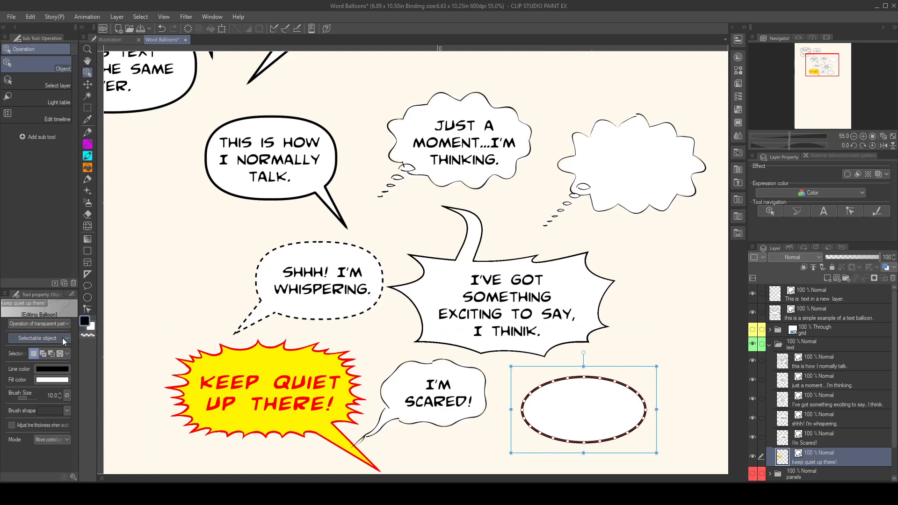
{"action": "left_click", "coordinate": [851, 211]}
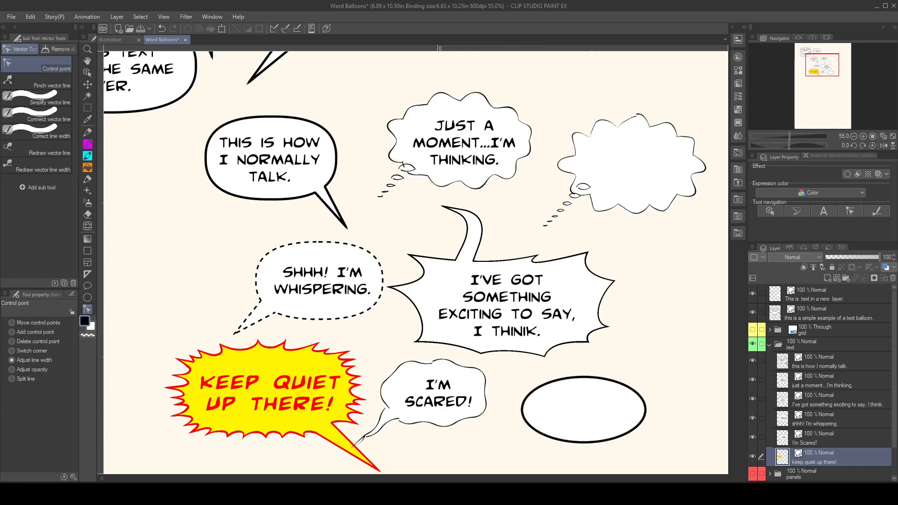
{"action": "left_click", "coordinate": [15, 333]}
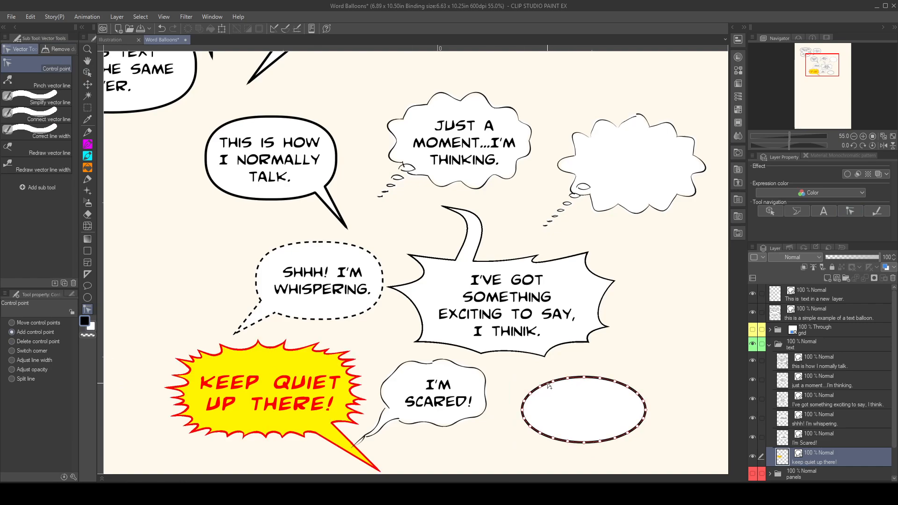
{"action": "left_click", "coordinate": [562, 379]}
{"action": "left_click", "coordinate": [591, 378]}
{"action": "left_click_drag", "start_coordinate": [601, 381], "coordinate": [635, 377]}
{"action": "left_click_drag", "start_coordinate": [580, 379], "coordinate": [555, 366]}
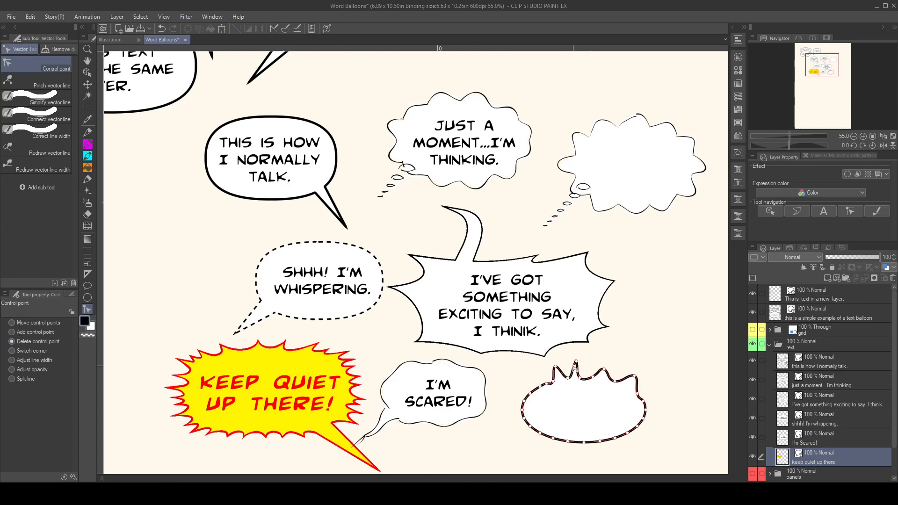
- Delete the peak control points of the two rightmost spikes on the ellipse balloon and set the control point operation to Split line
{"action": "left_click", "coordinate": [603, 370]}
{"action": "left_click", "coordinate": [635, 376]}
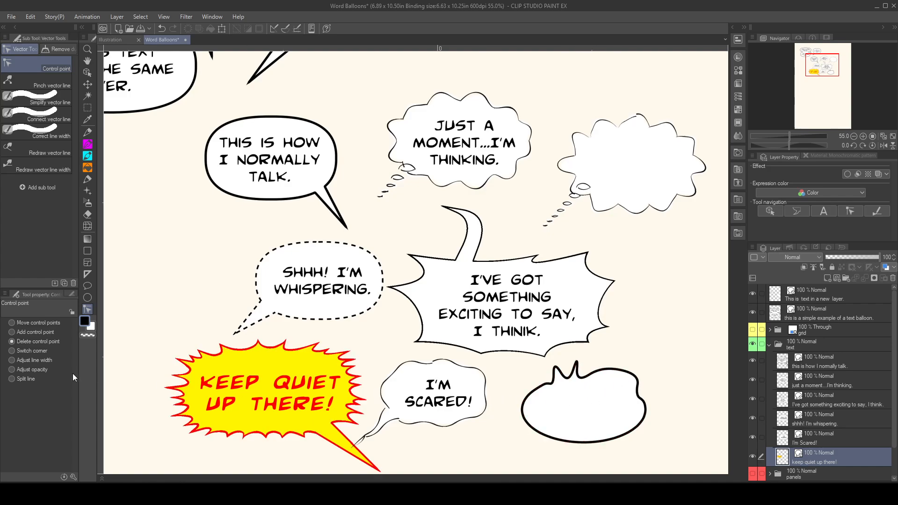
{"action": "left_click", "coordinate": [13, 378]}
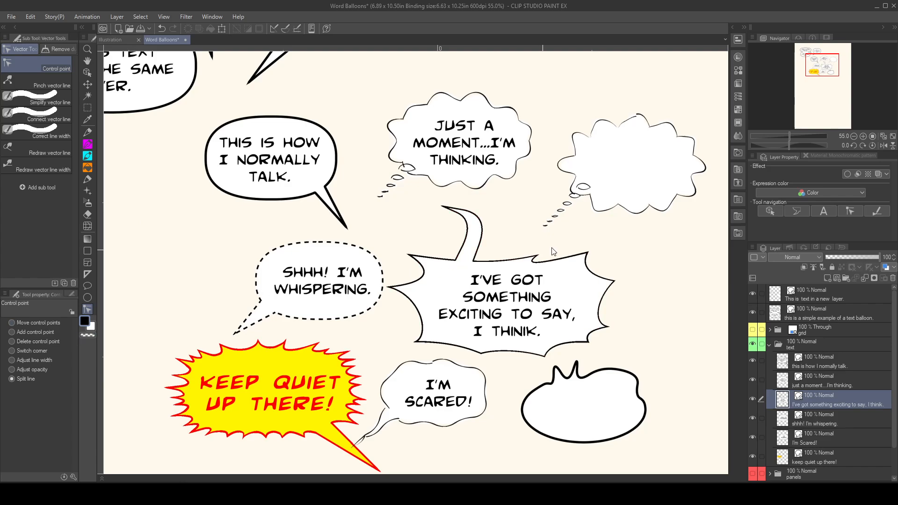